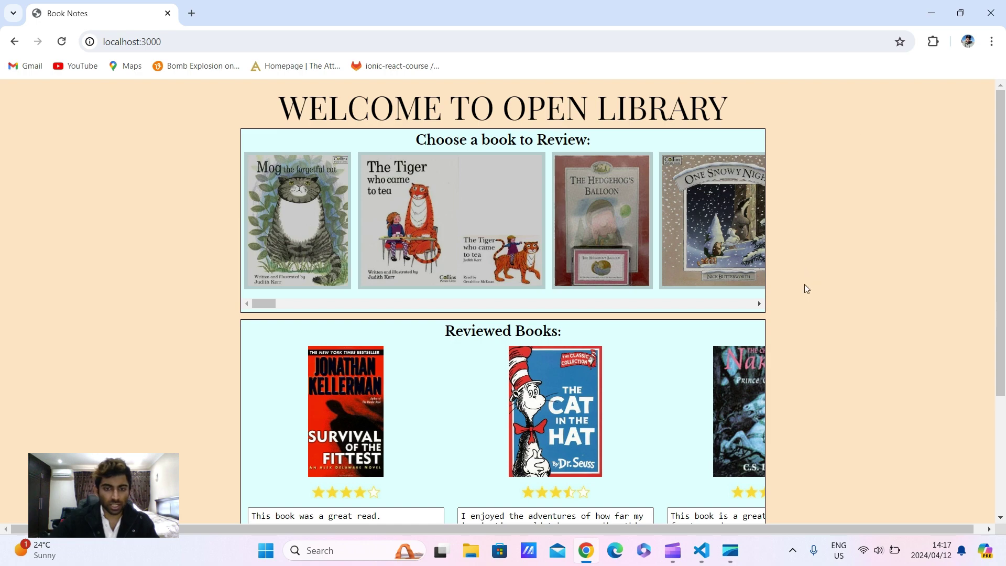
- Look over the home page's section of books to review and its section of reviewed books
scroll(804, 287, down, 3)
scroll(805, 288, down, 1)
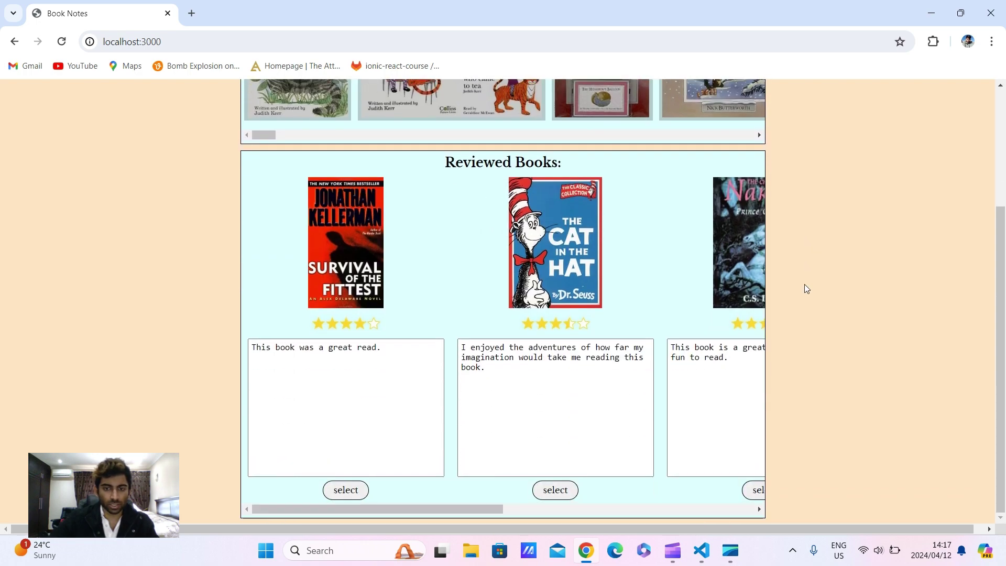
scroll(805, 288, up, 3)
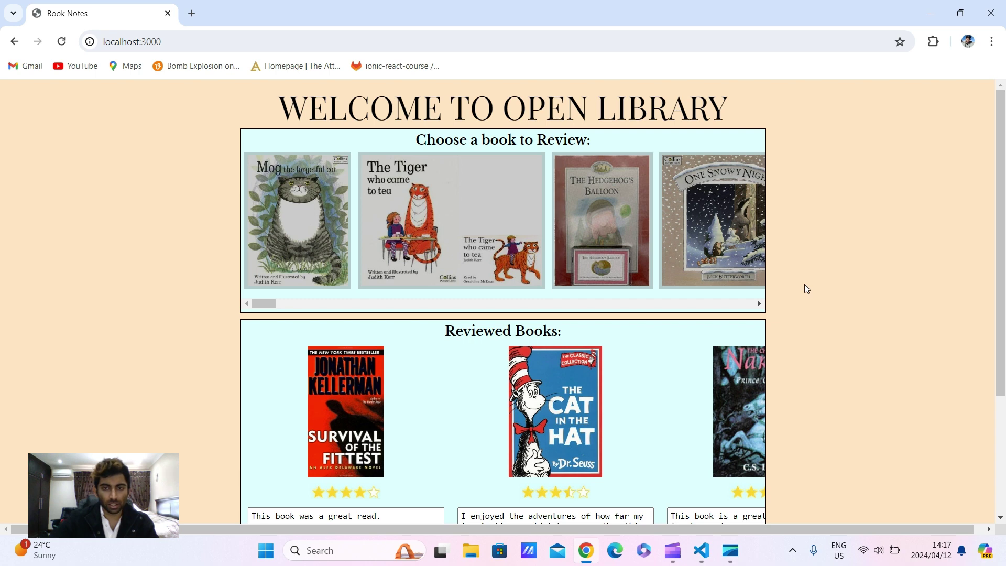
scroll(805, 288, down, 3)
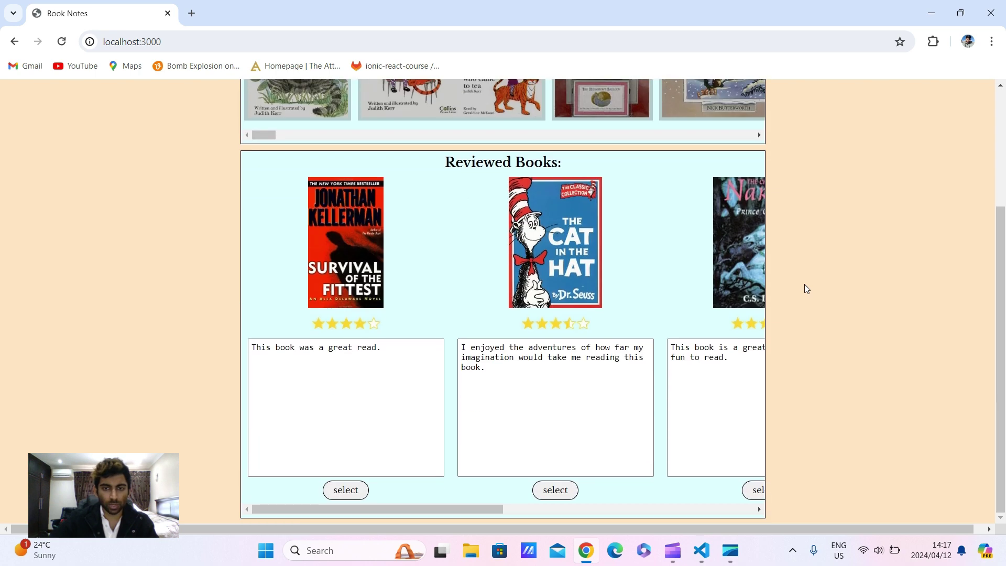
scroll(805, 288, up, 3)
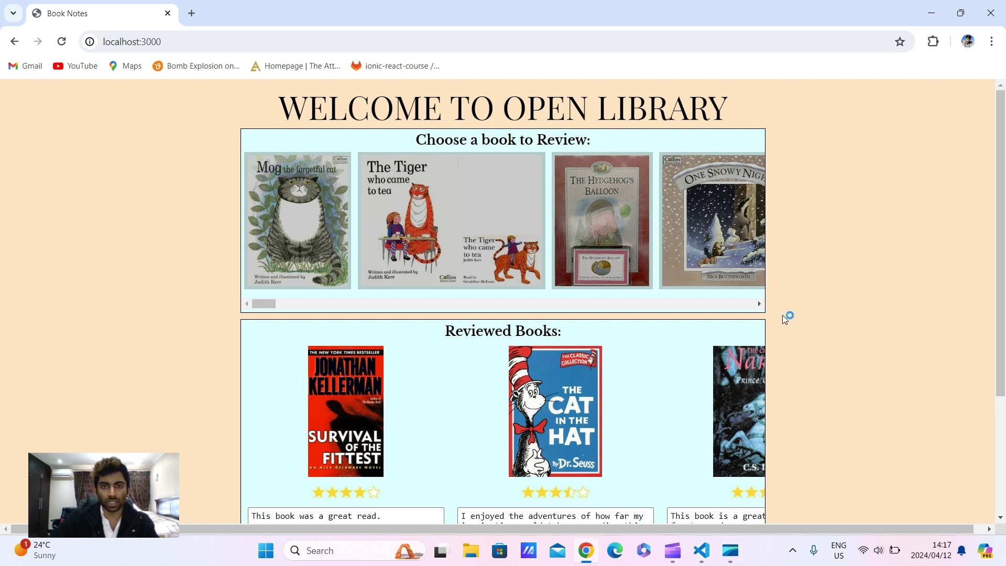
scroll(781, 316, down, 3)
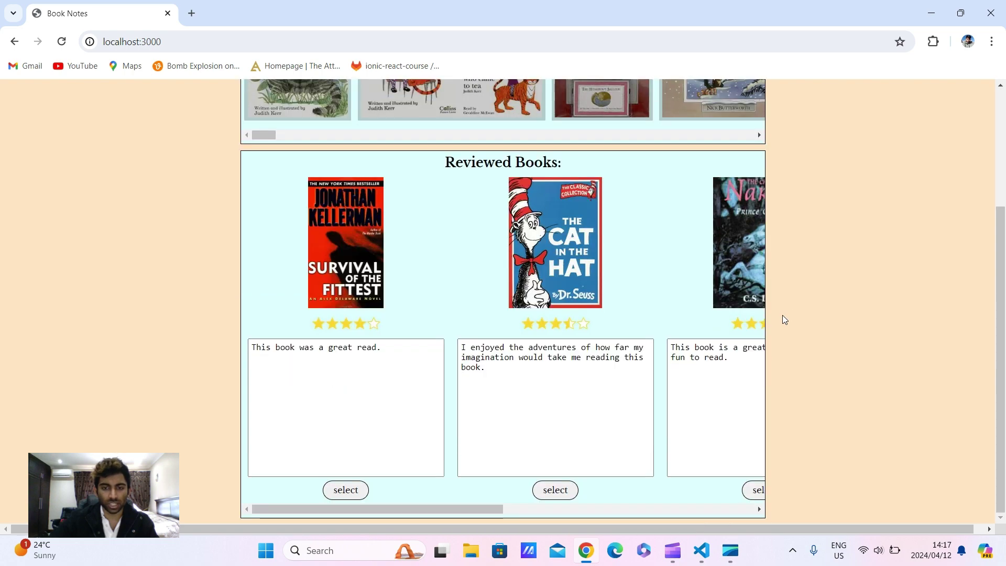
scroll(784, 319, up, 4)
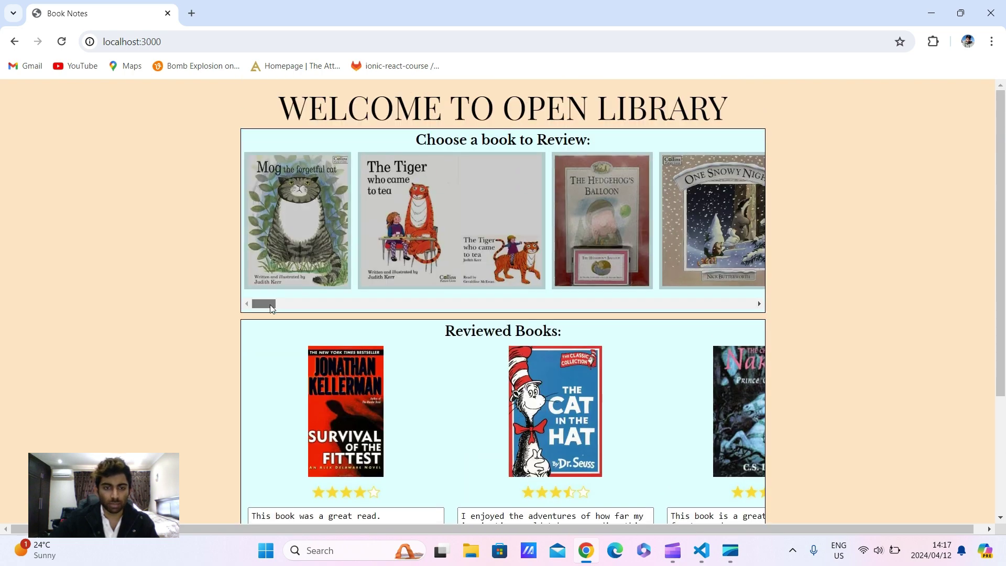
drag(271, 308, 248, 303)
scroll(800, 341, down, 3)
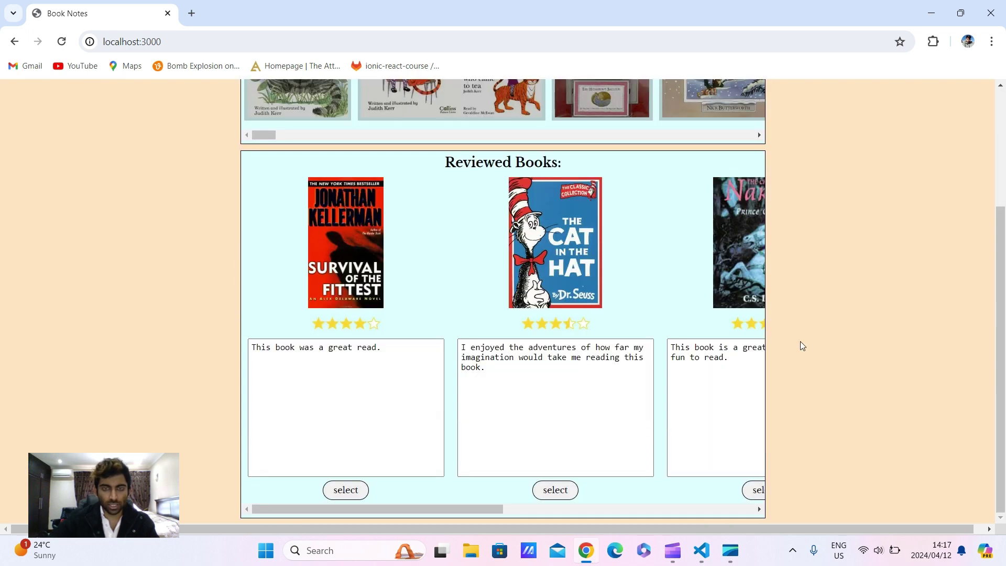
scroll(800, 346, up, 3)
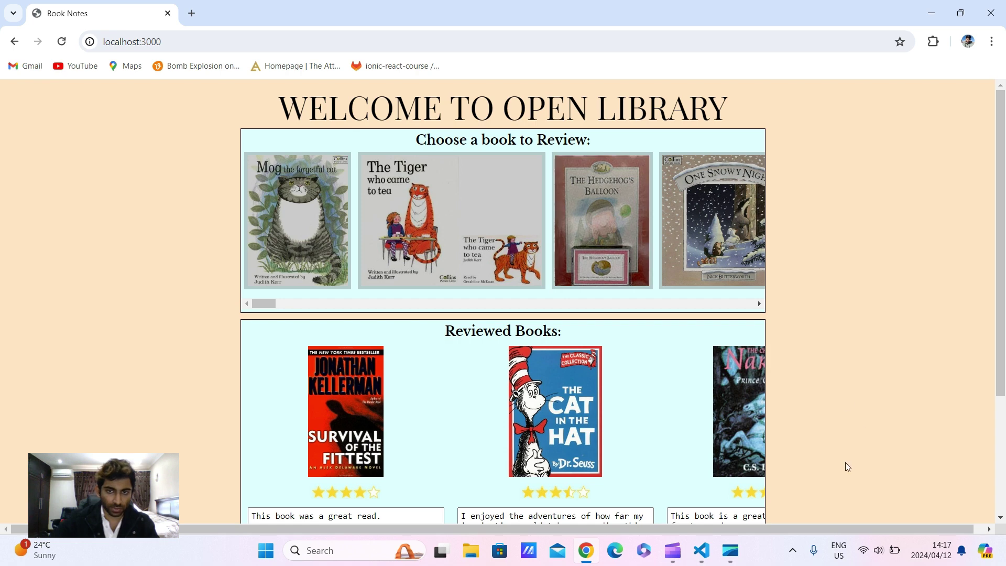
scroll(844, 466, down, 3)
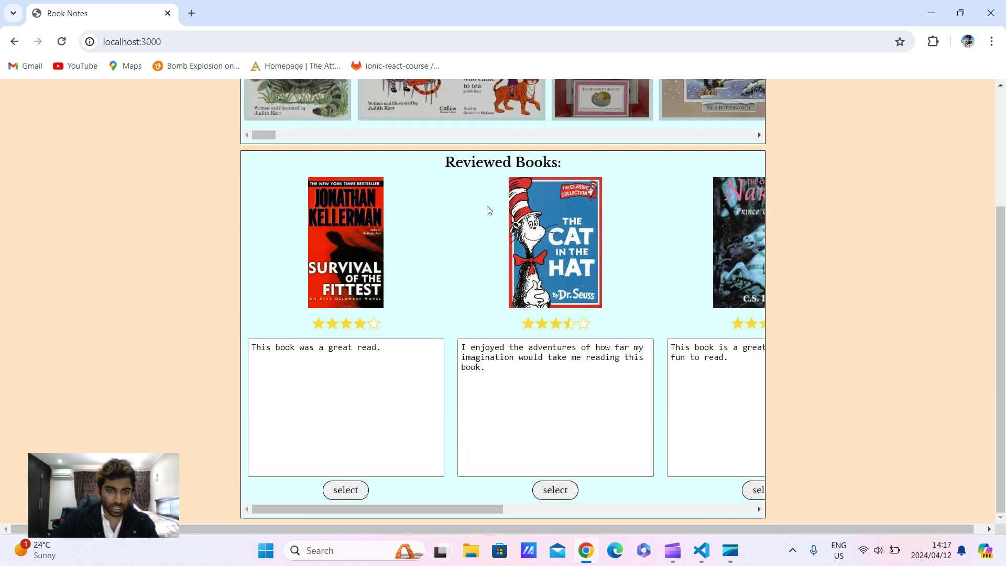
- Browse the Reviewed Books row to its last book and back to the first, examining the ratings and reviews
right_click(411, 515)
click(408, 512)
mouse_move(407, 511)
mouse_down()
mouse_move(517, 503)
mouse_move(394, 506)
mouse_up()
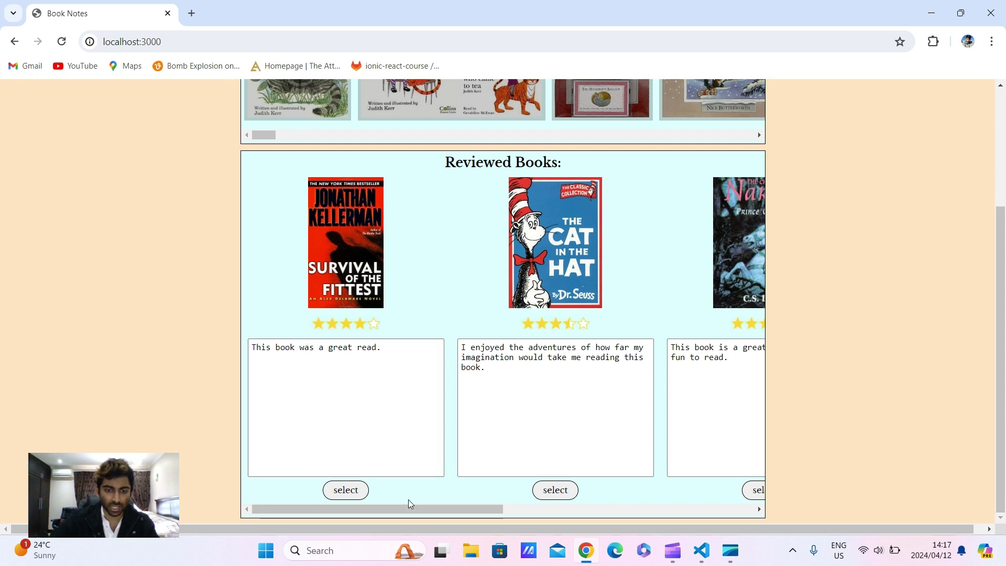
drag(409, 510, 663, 508)
click(680, 454)
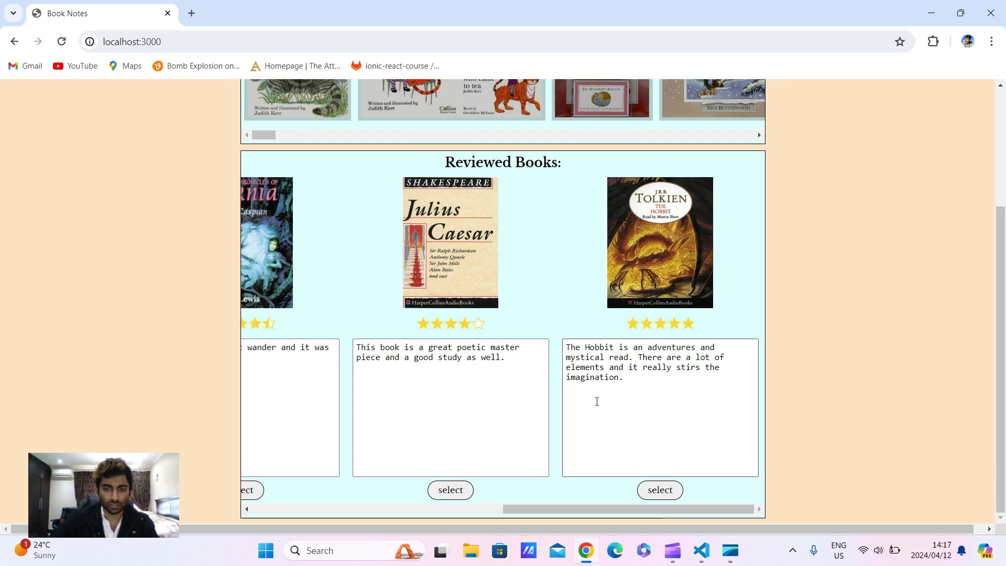
click(494, 382)
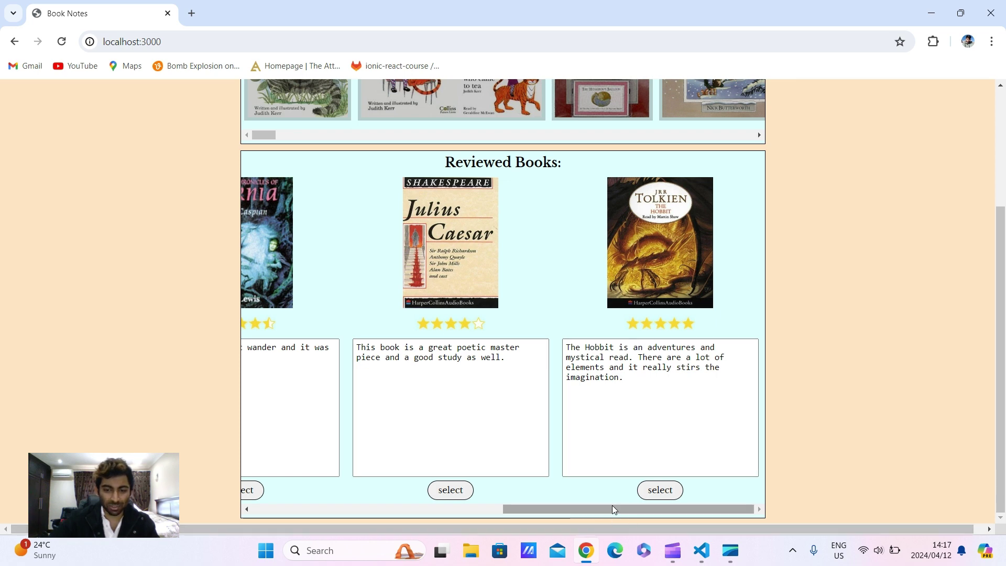
drag(611, 506, 577, 502)
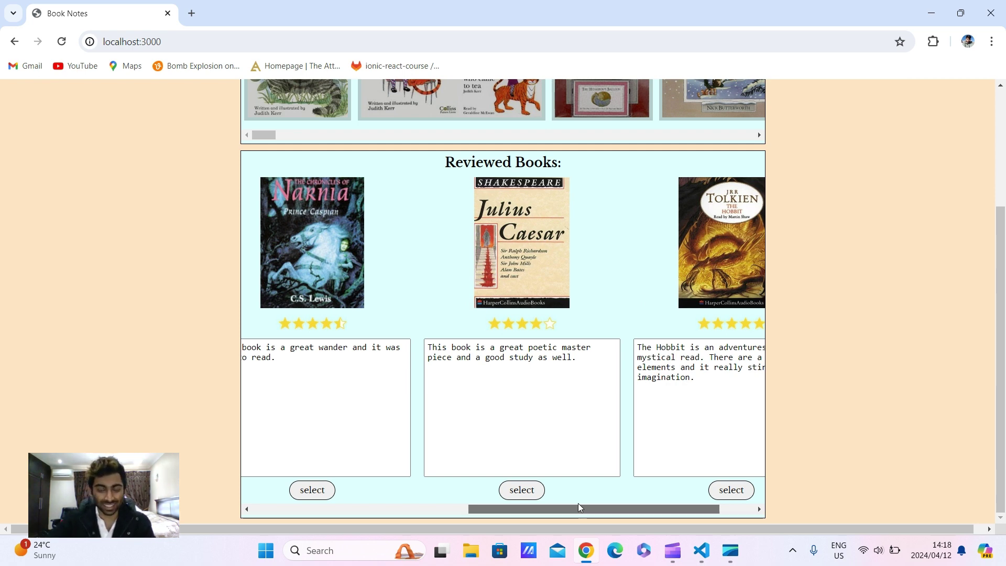
drag(577, 503, 357, 507)
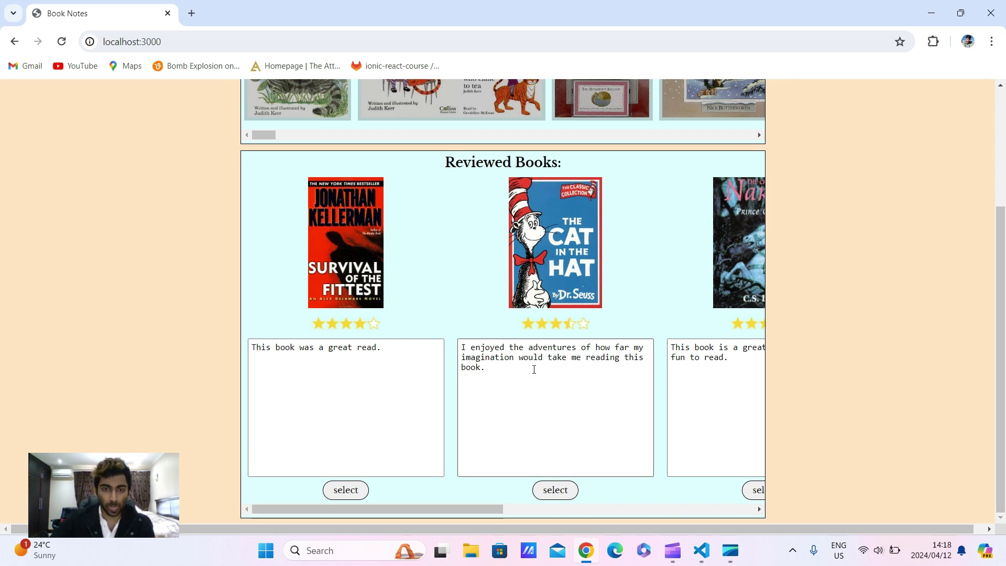
- Find Star Wars: Dark Apprentice among the books available to review and open its review form
scroll(533, 368, up, 3)
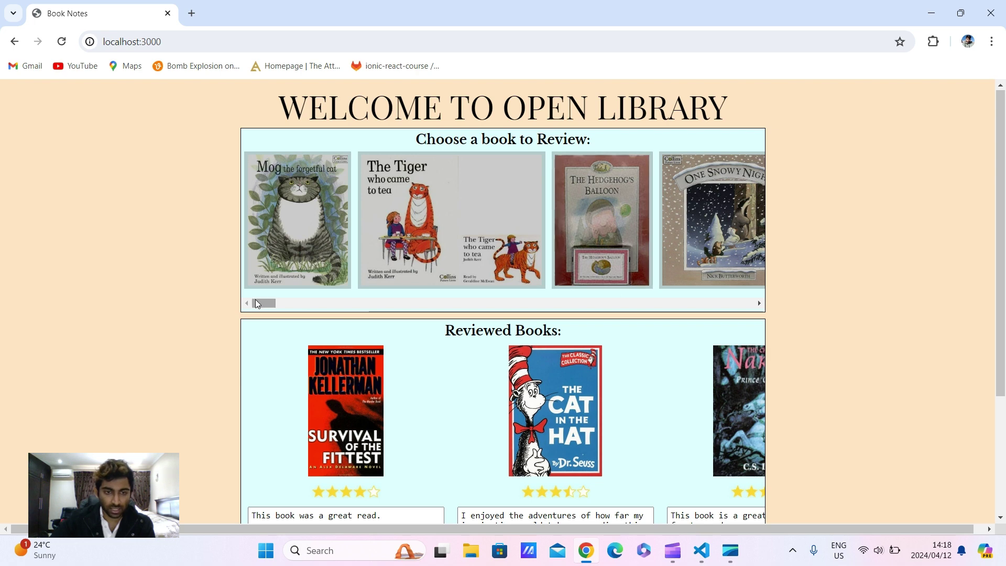
drag(255, 301, 302, 310)
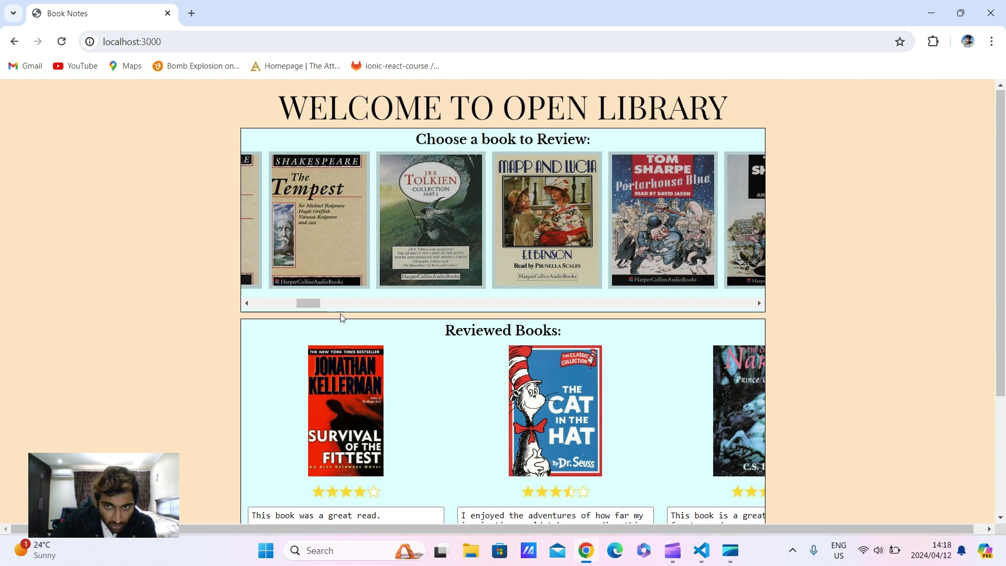
drag(314, 307, 413, 328)
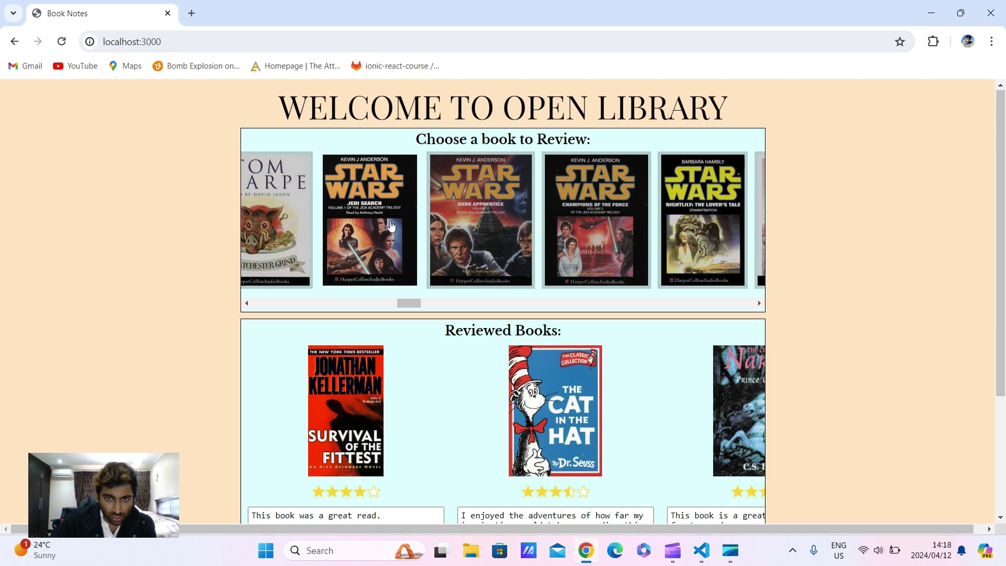
click(489, 234)
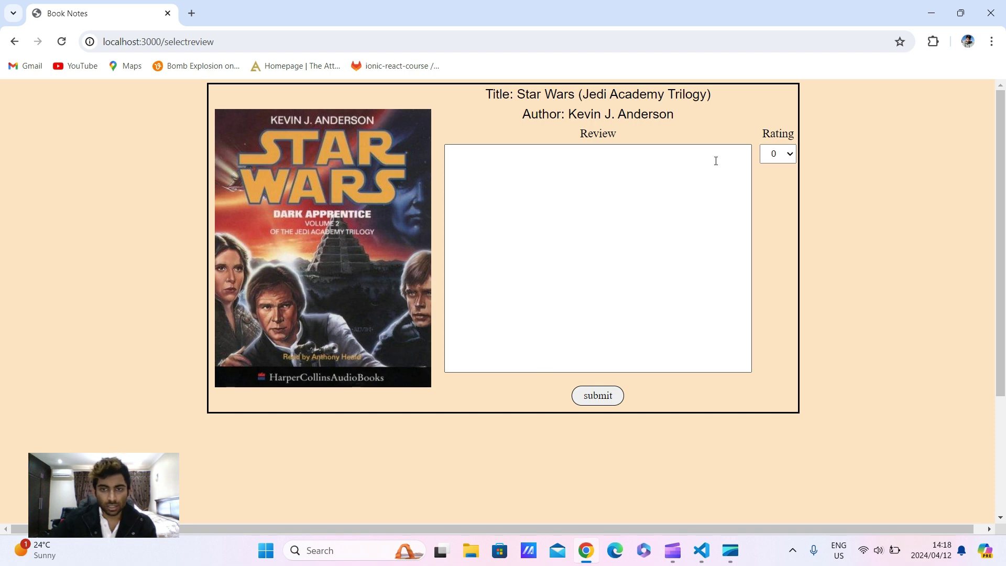
- Check the available rating values and begin the review text with "I read the star wars franchise book."
click(792, 161)
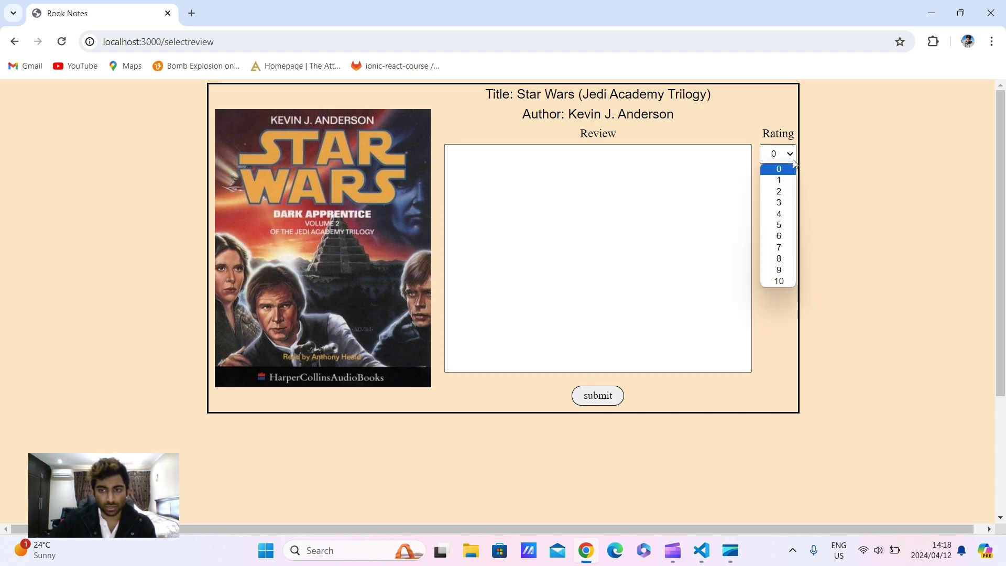
click(625, 189)
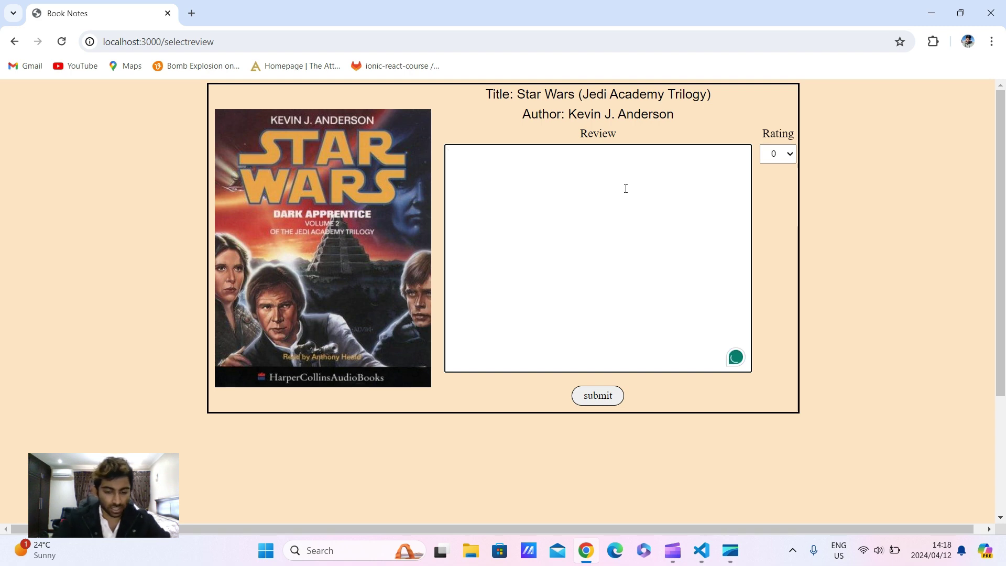
text(I rea)
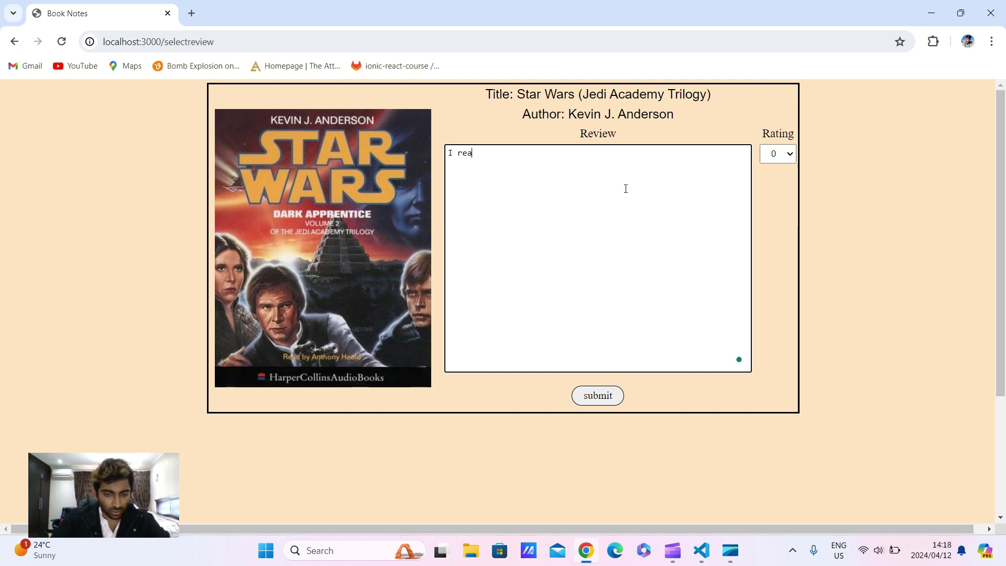
text(d the star )
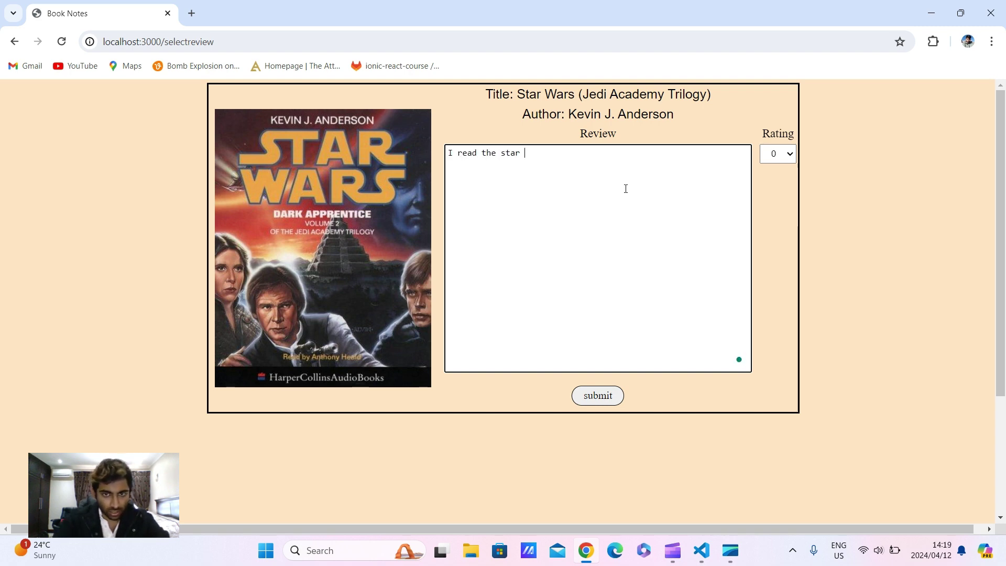
text(wars )
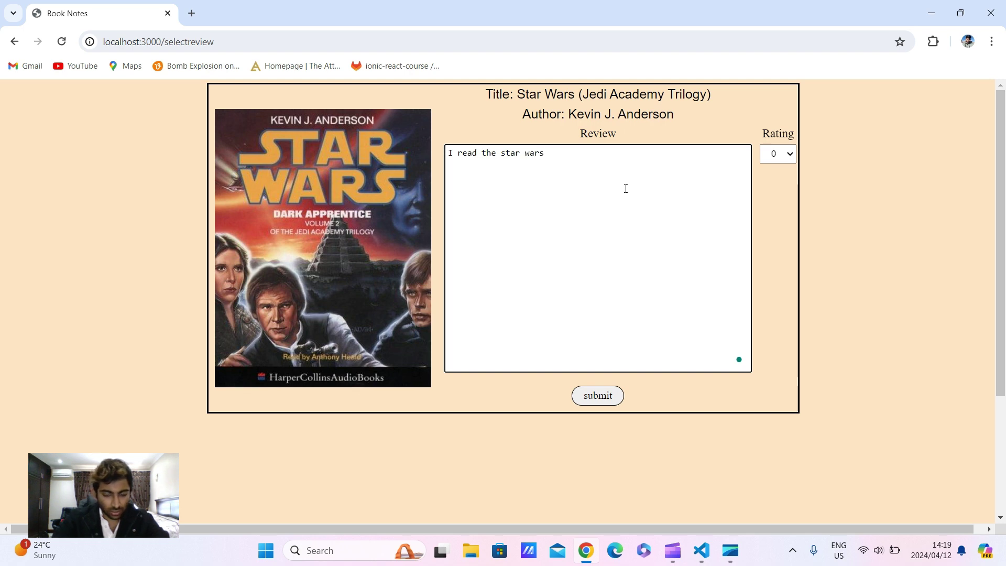
text(f)
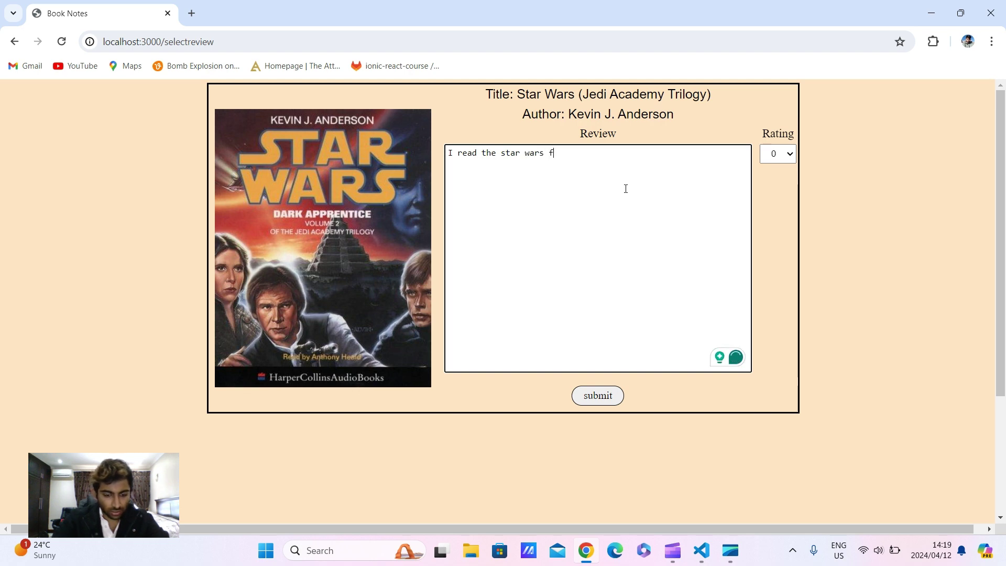
text(ranchise b)
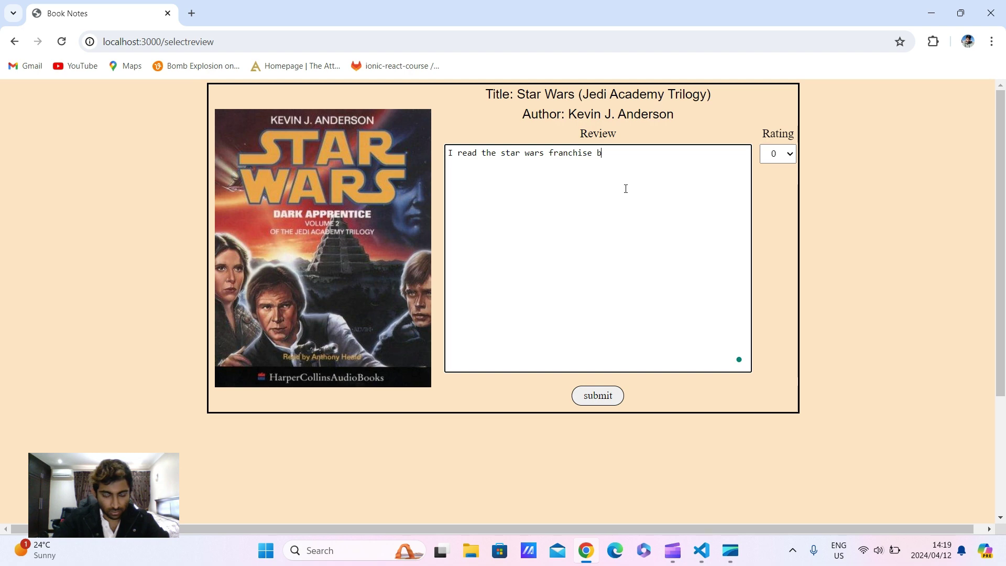
text(ook.)
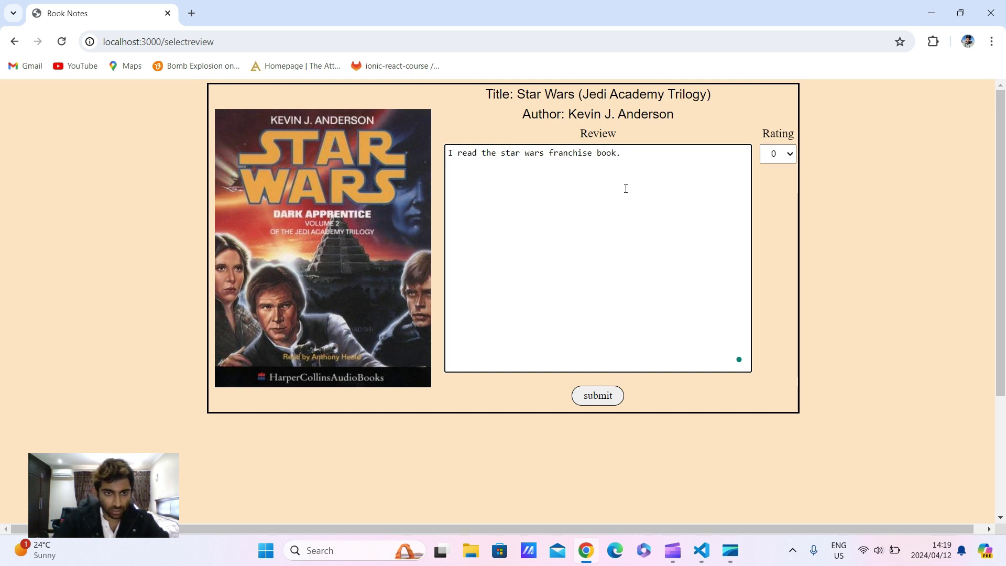
- Add the sentence "It was a real exploration and fun read." to the review
text( It was )
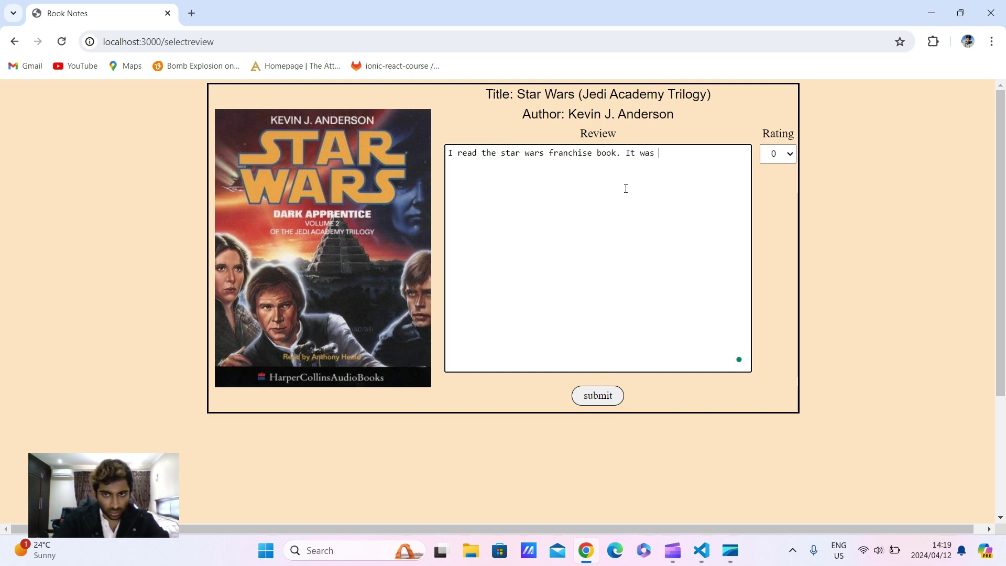
text(a real )
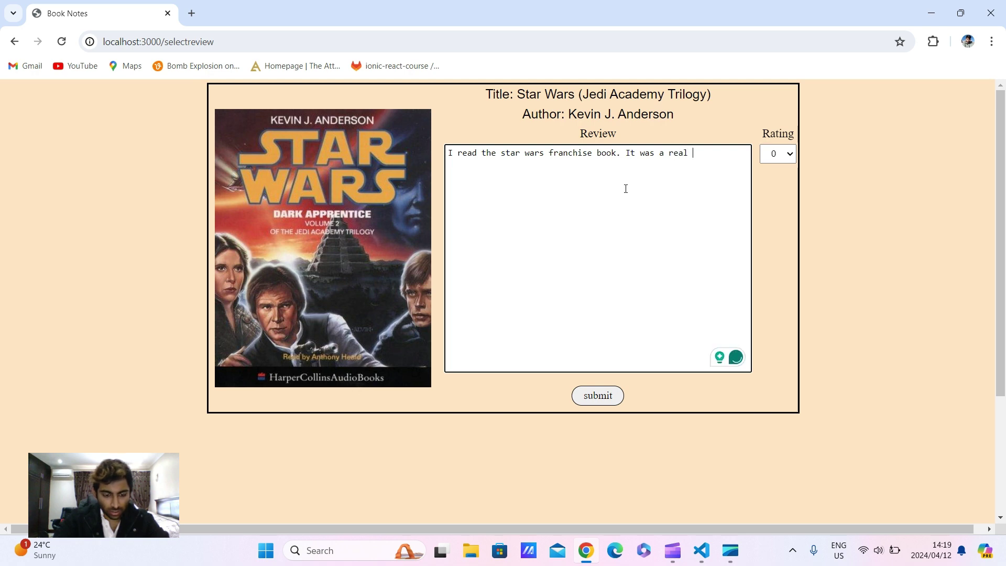
text(exploratio)
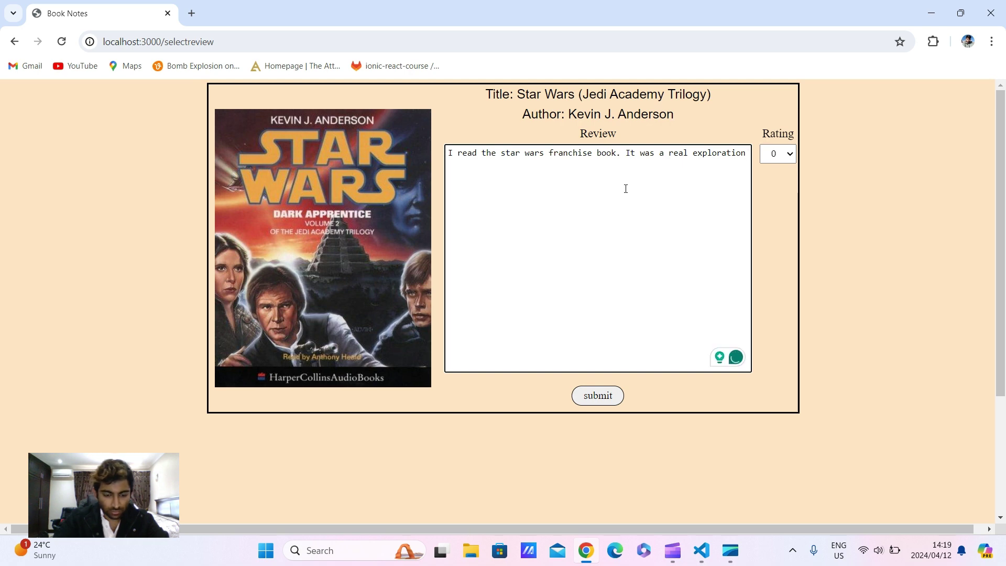
text(n)
text( and )
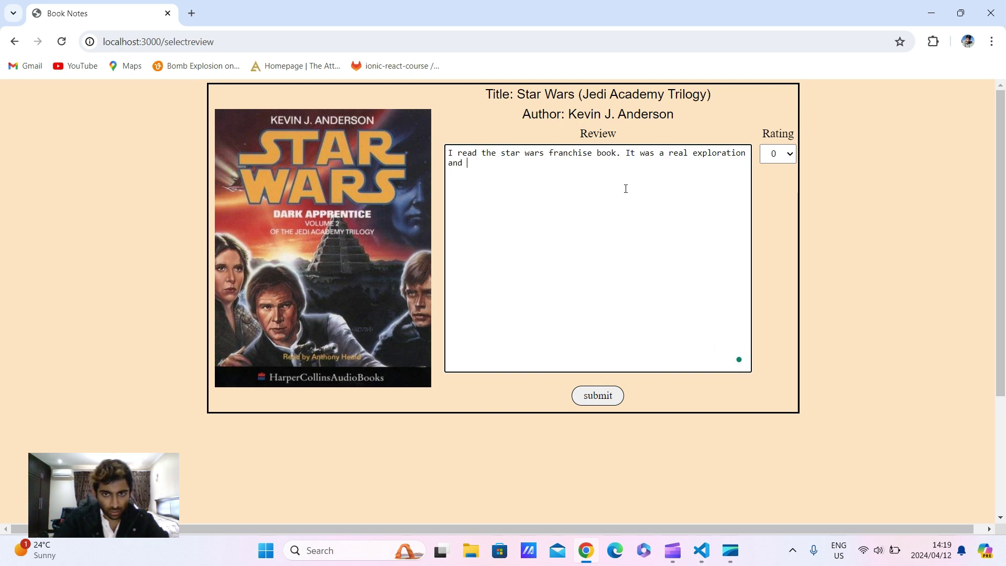
text(fun read)
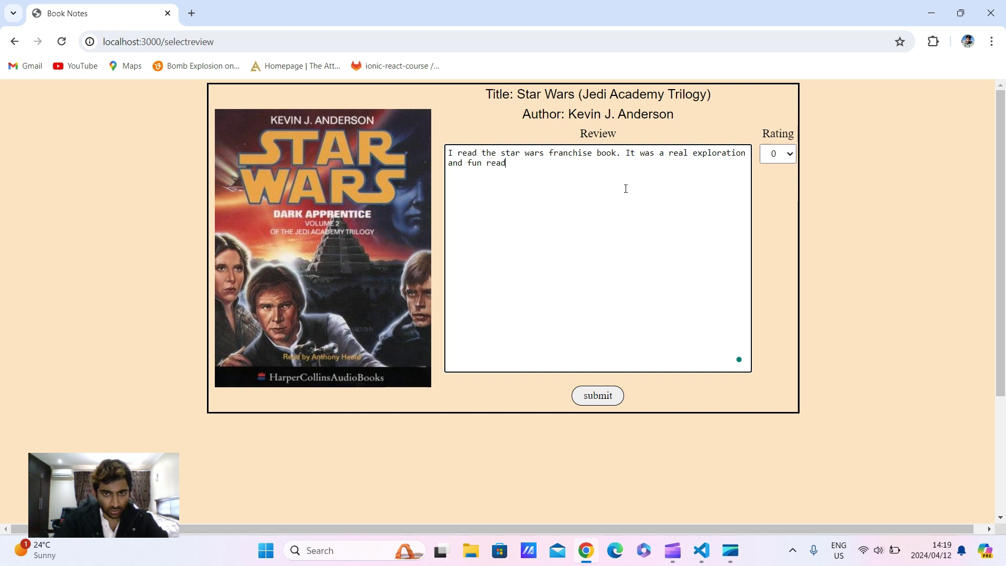
text(. )
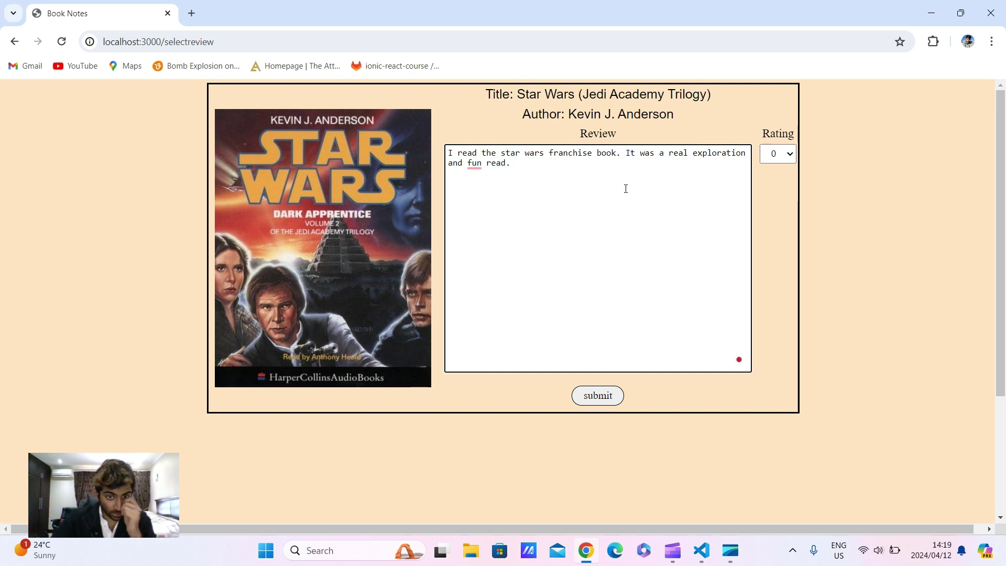
- Add the sentence "The books are a real inspiration to the movies themselves." to the end of the review
text(The)
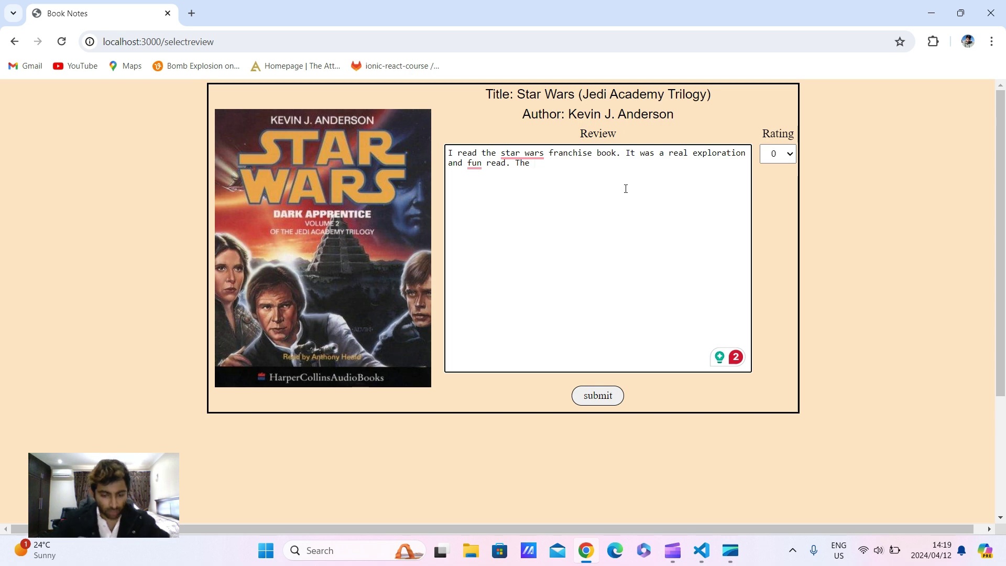
text(books ar)
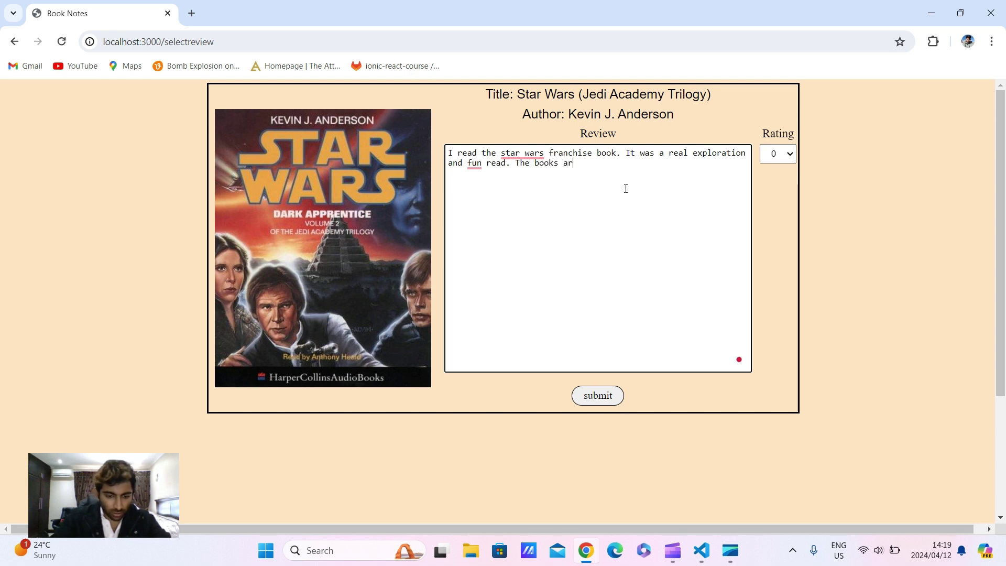
text(e a real i)
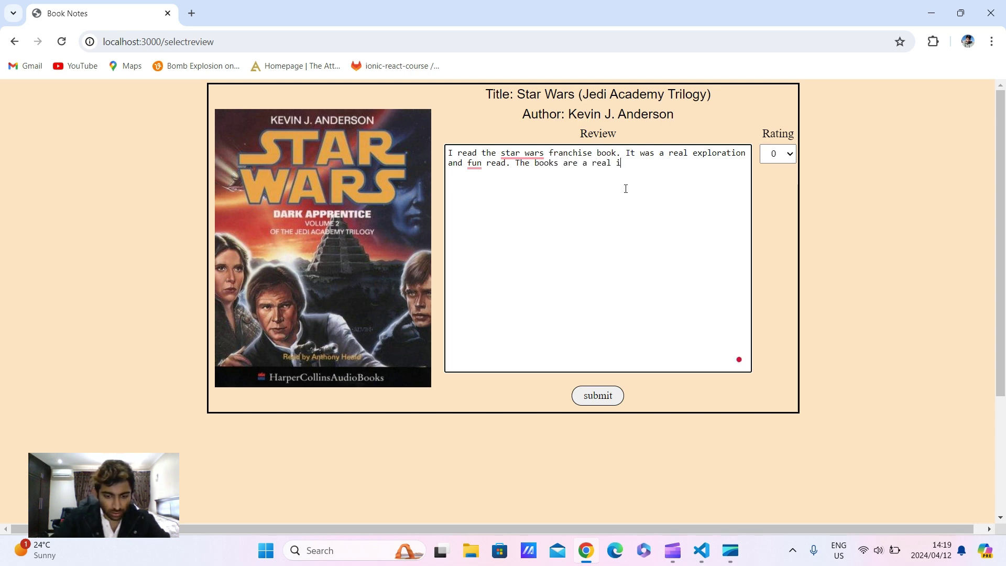
text(nspiration )
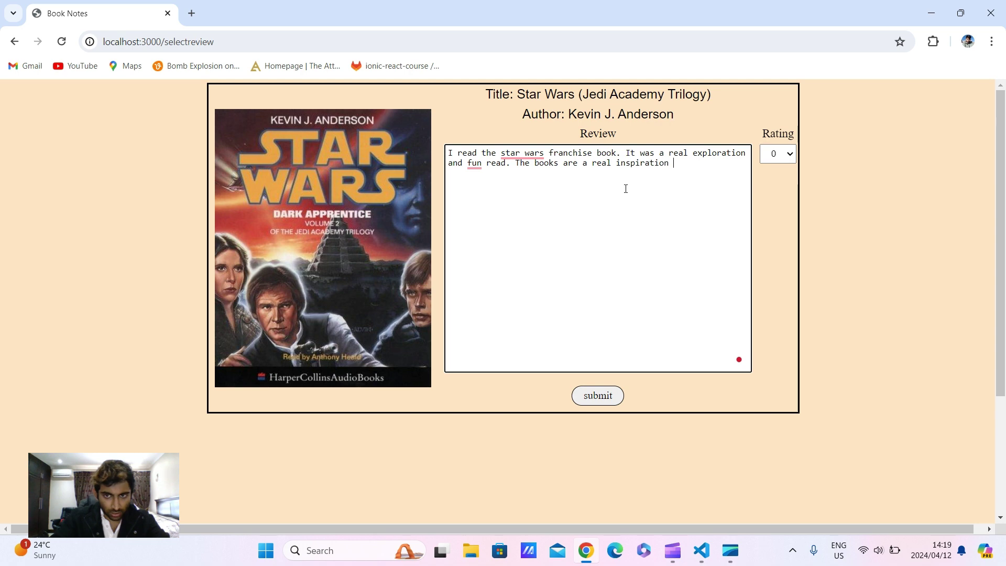
text(to the mo)
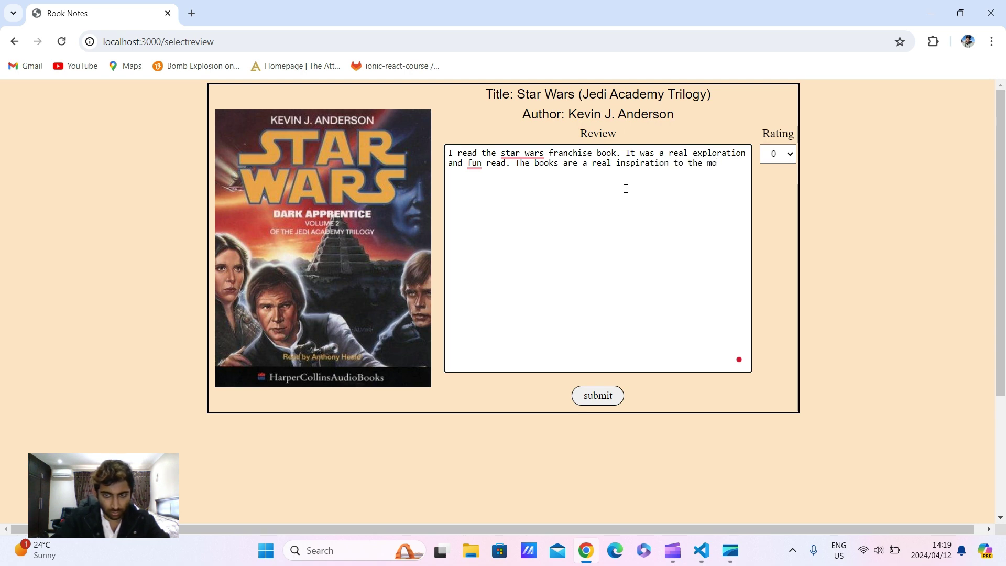
text(vies thes)
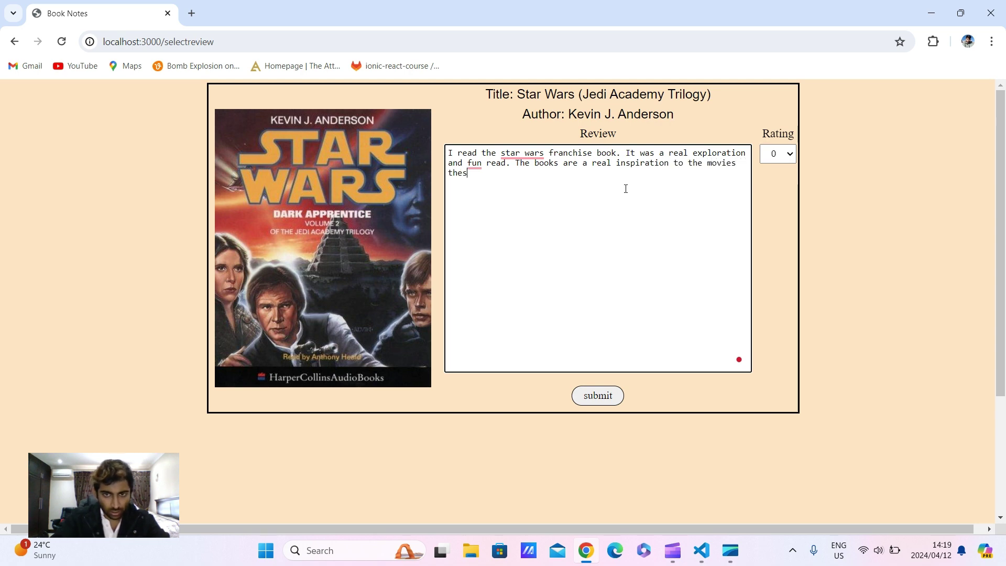
text(mselves)
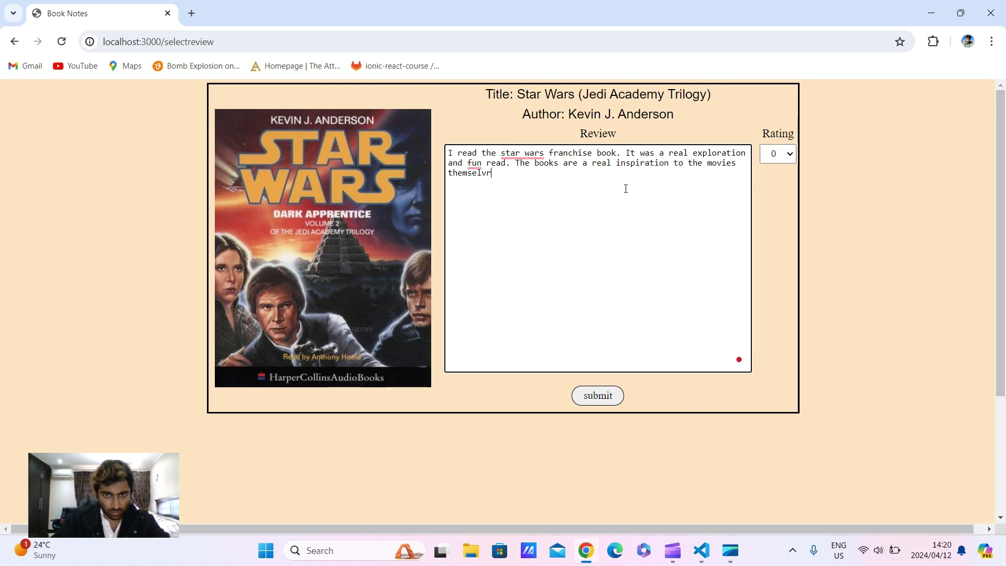
text(.)
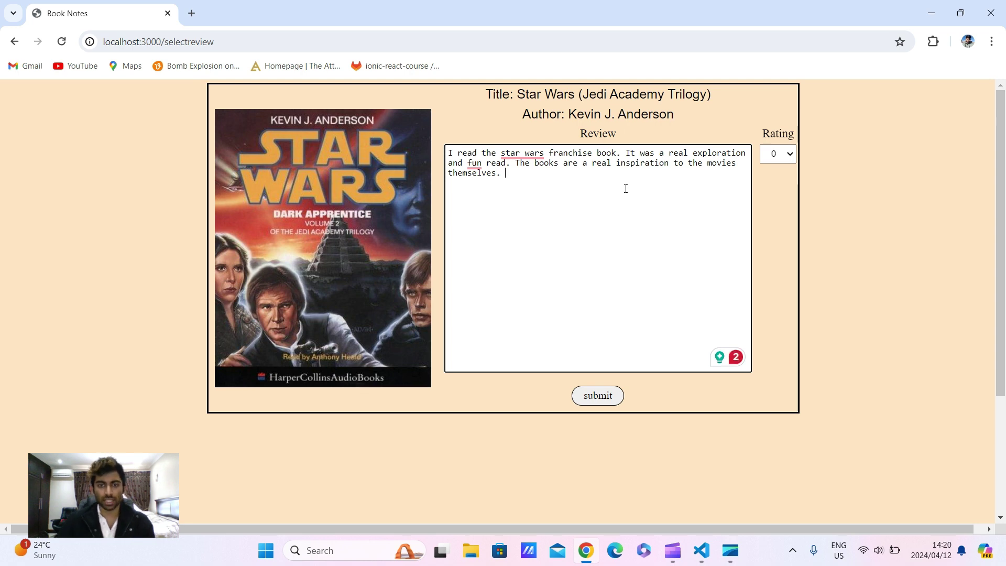
key(BackSpace)
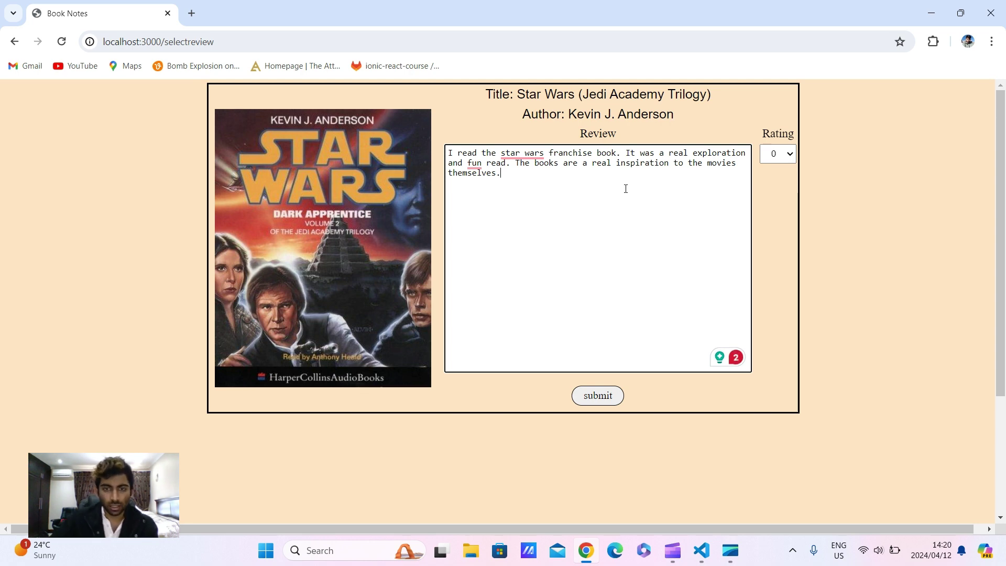
- Set the Star Wars book's rating to 6 and submit the review
click(790, 159)
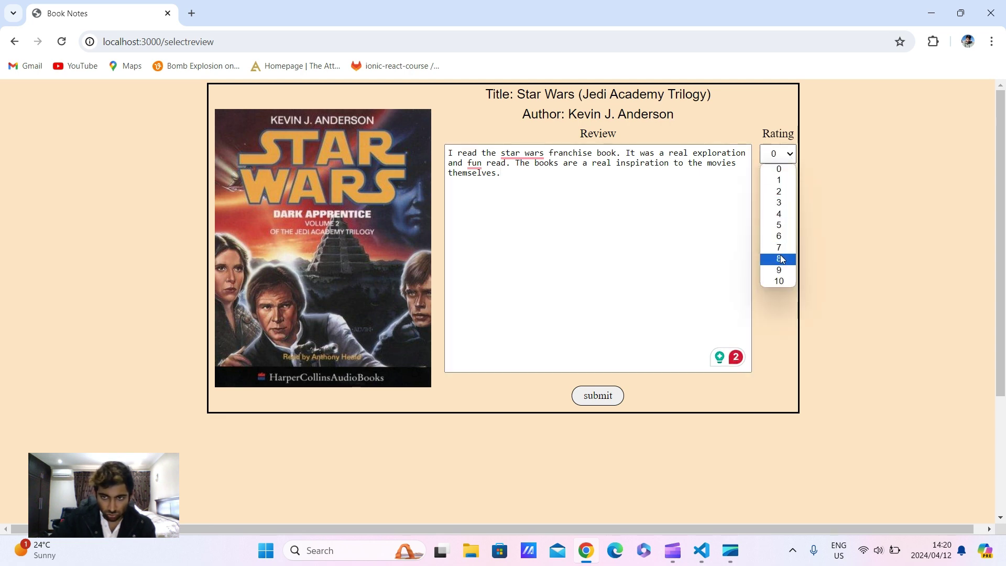
click(780, 237)
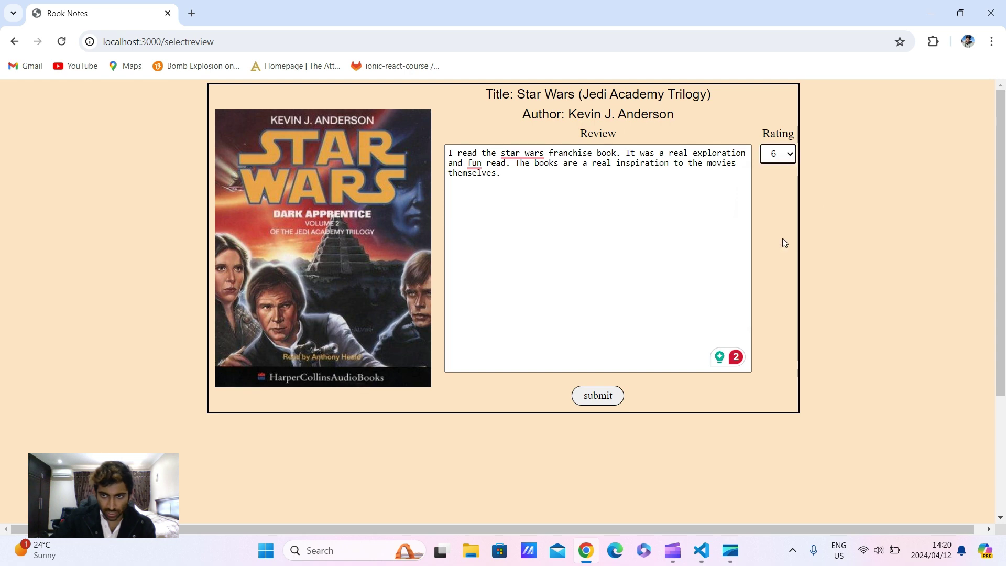
click(606, 396)
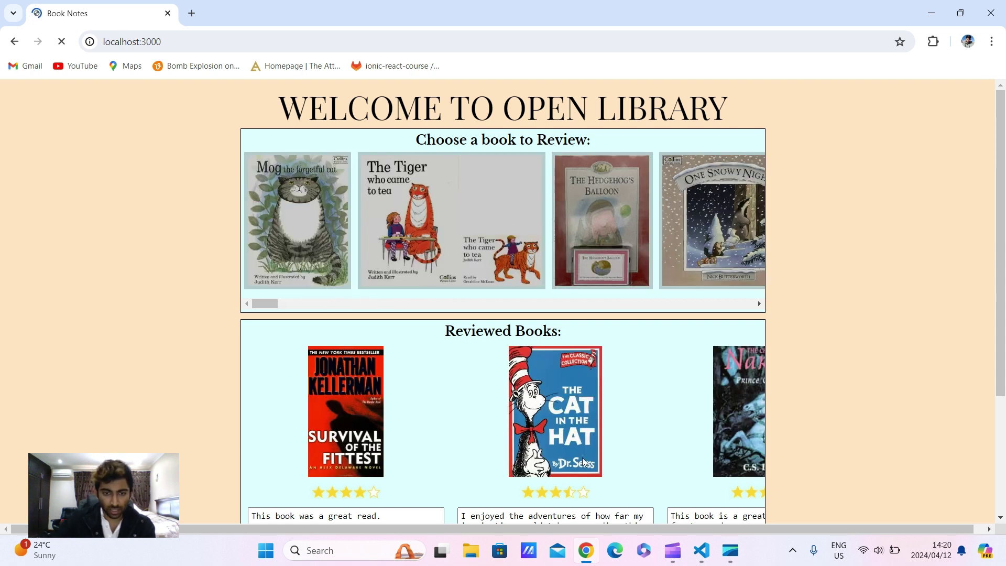
- Check the newly submitted Star Wars: Dark Apprentice review and its stars at the end of the Reviewed Books row
scroll(580, 460, down, 3)
drag(417, 511, 758, 520)
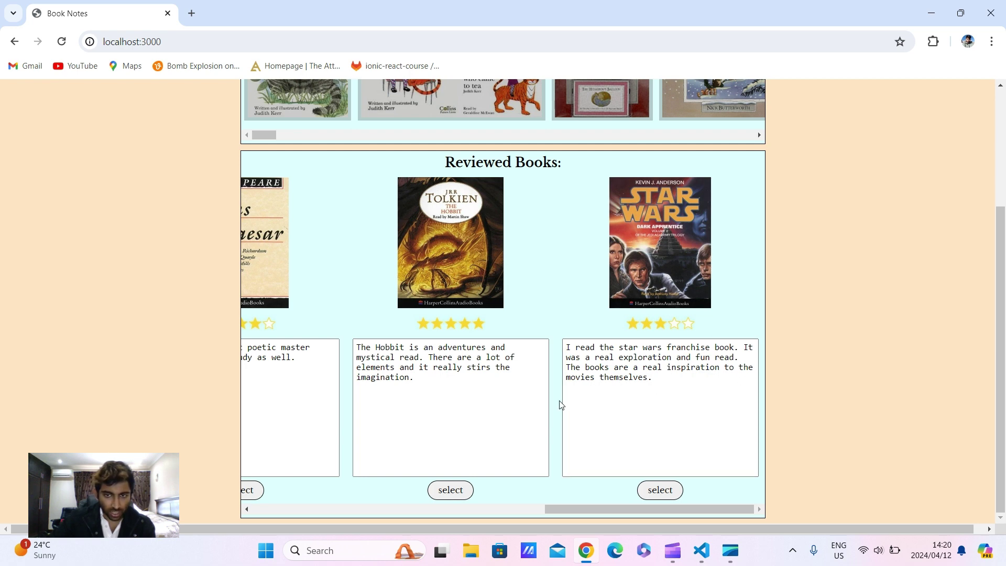
scroll(582, 432, up, 2)
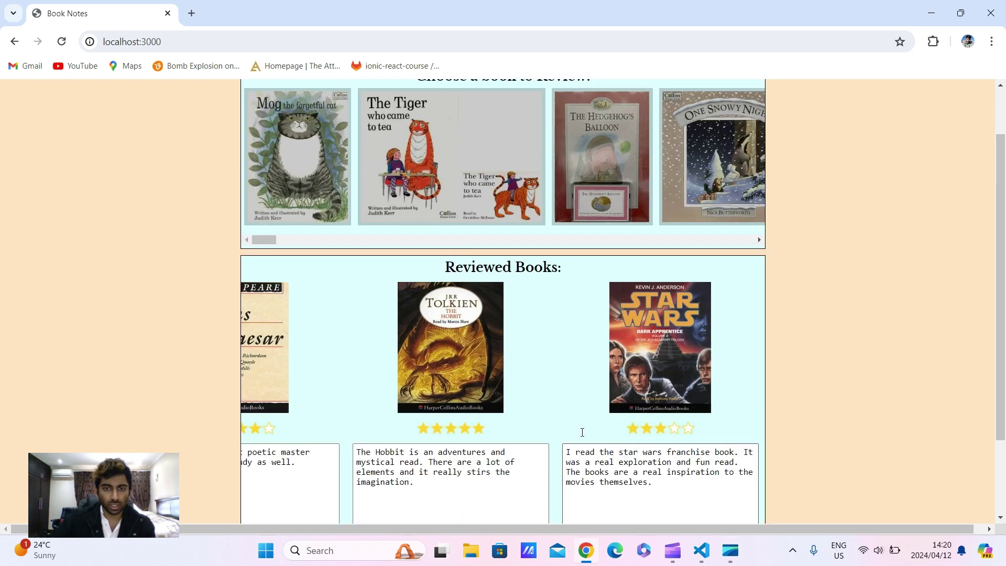
scroll(581, 432, up, 1)
scroll(582, 432, down, 3)
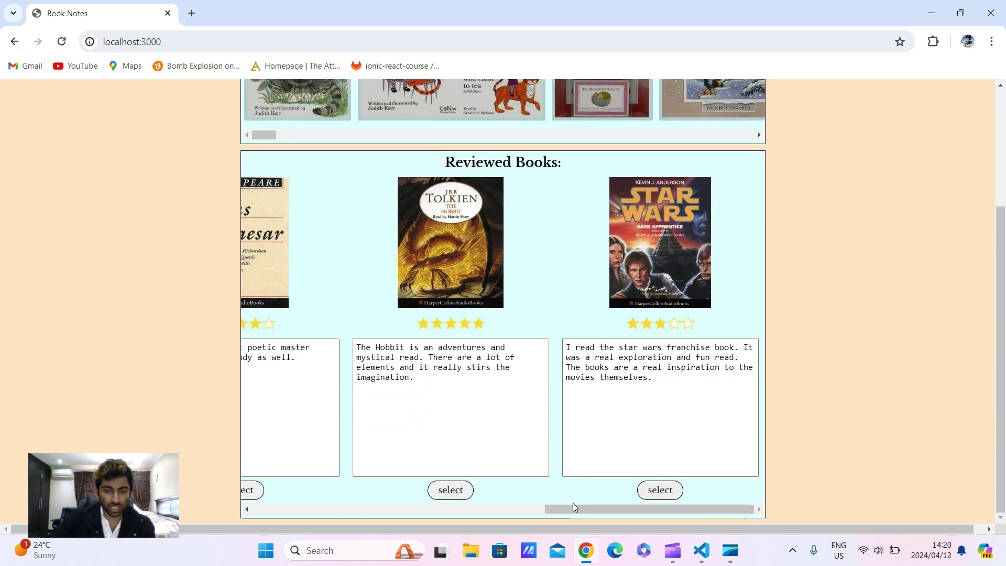
- Find Julius Caesar in the Reviewed Books row and open its review
drag(573, 504, 320, 534)
drag(464, 513, 598, 530)
click(545, 490)
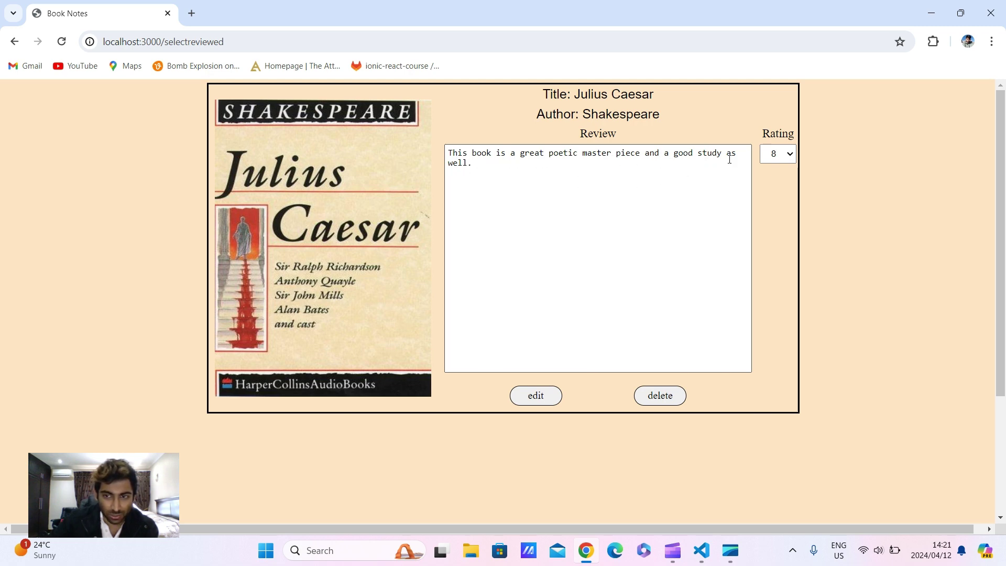
- Replace the Julius Caesar review text with "This book was very poetic, but I did not like the message that it was"
click(476, 168)
key(ctrl+a)
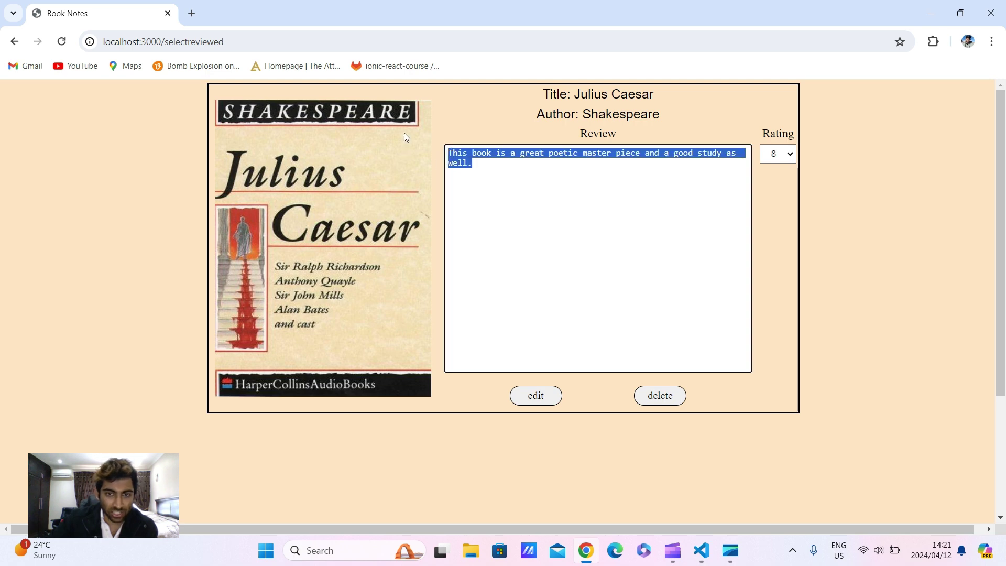
key(BackSpace)
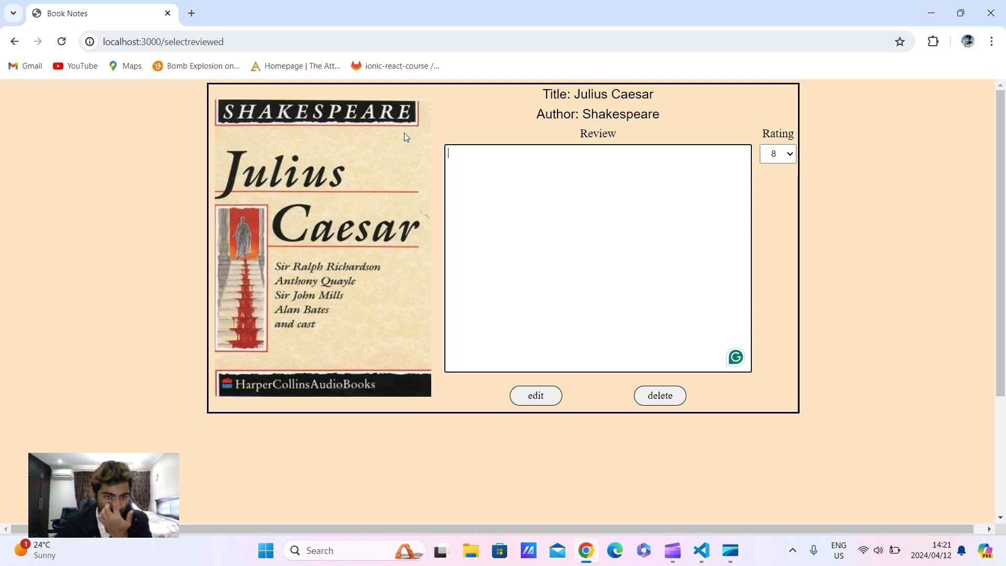
text(This b)
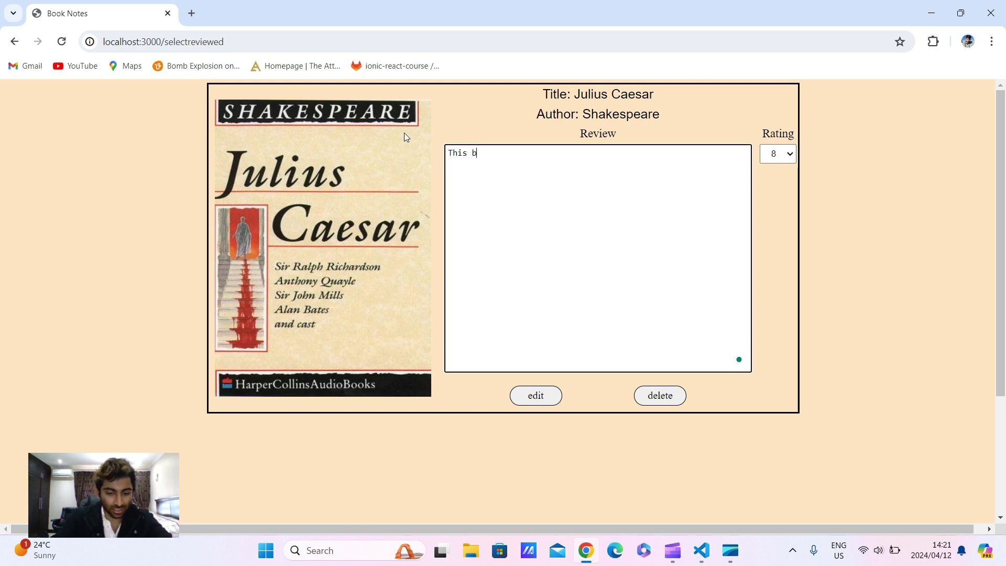
text(ook was )
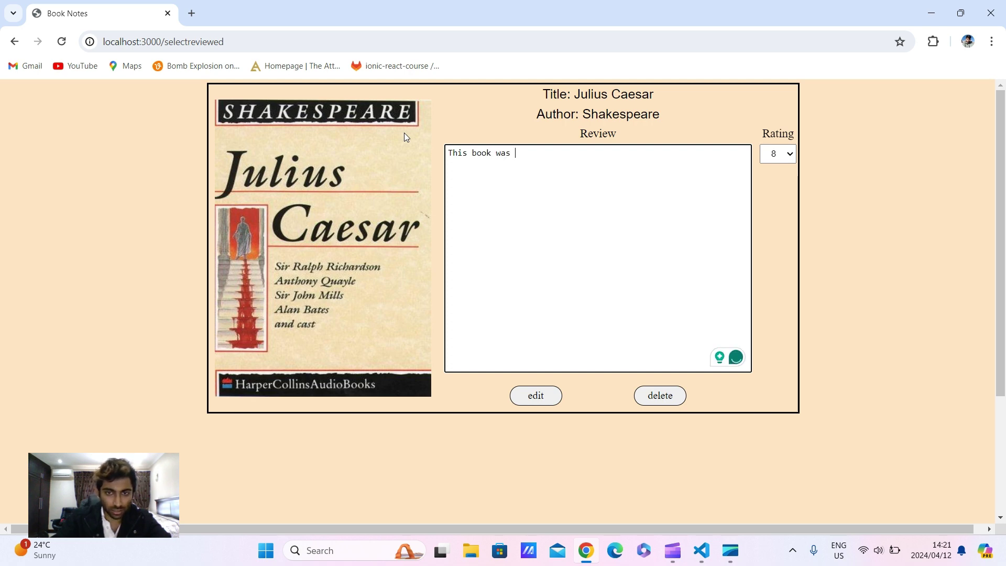
text(very poet)
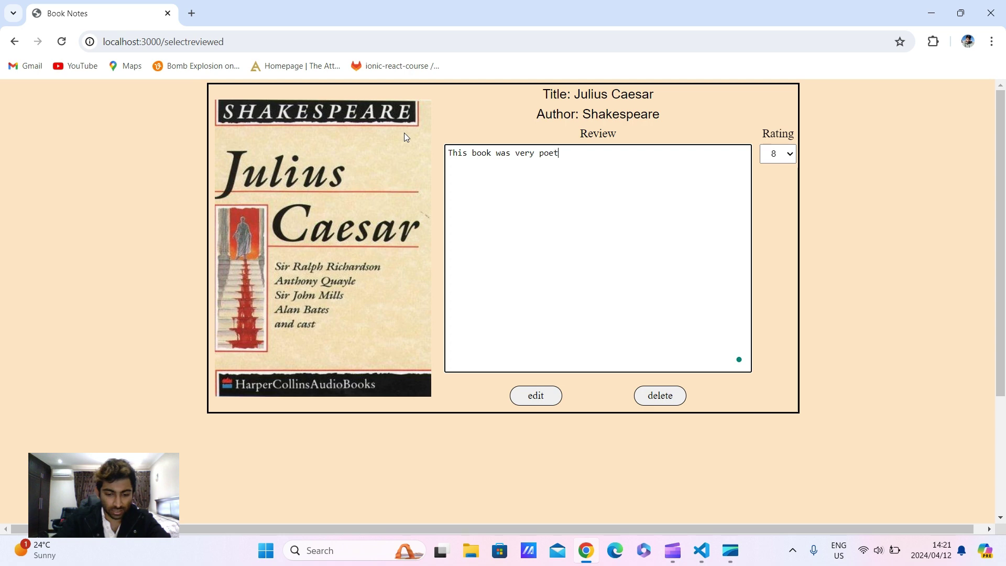
text(ic  but I did)
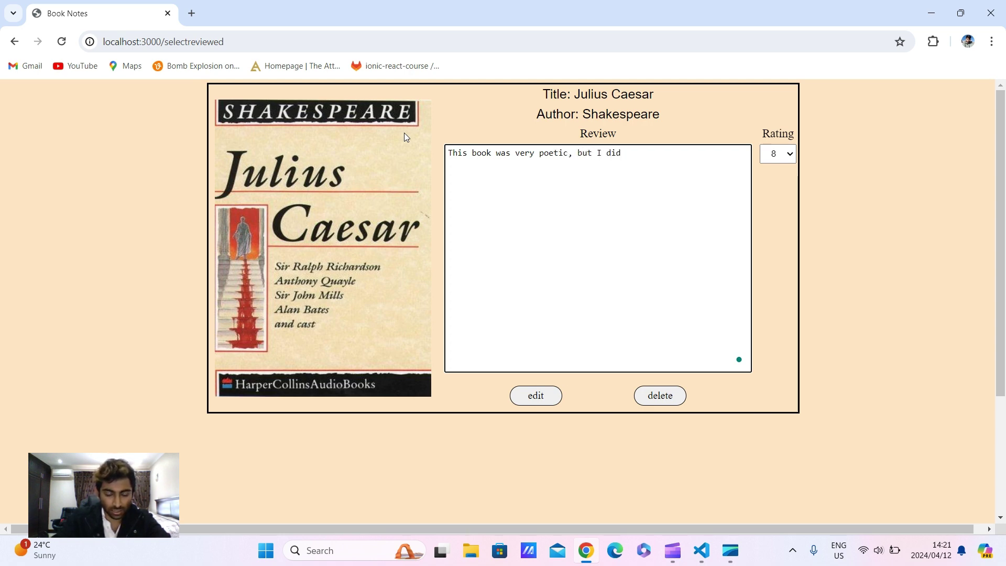
text(n not like the )
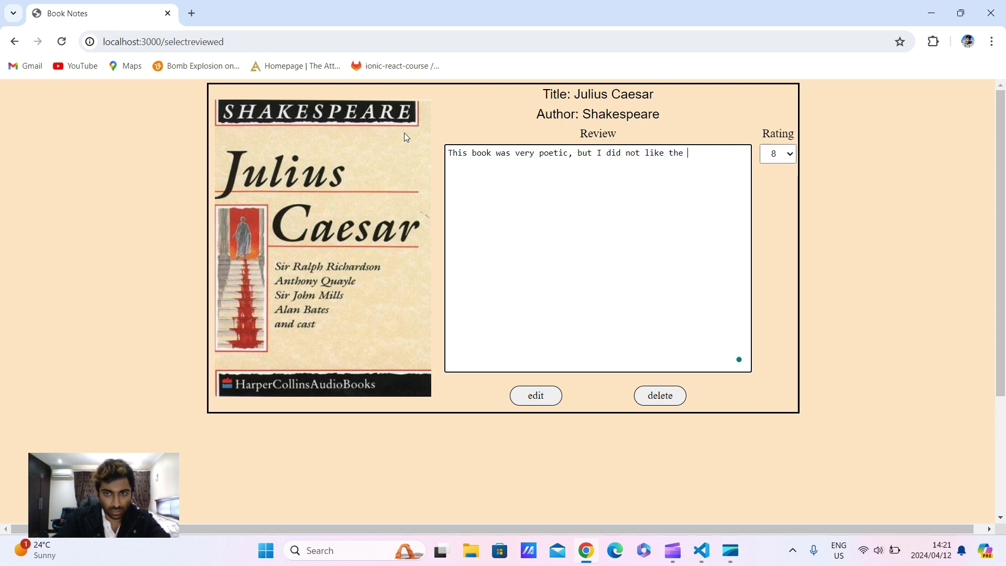
text(message )
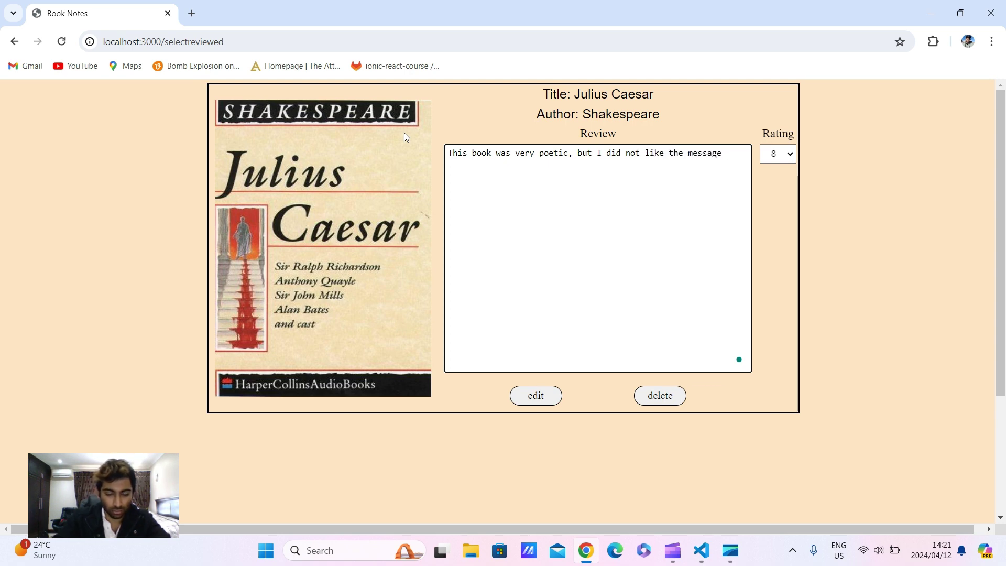
text(that it w)
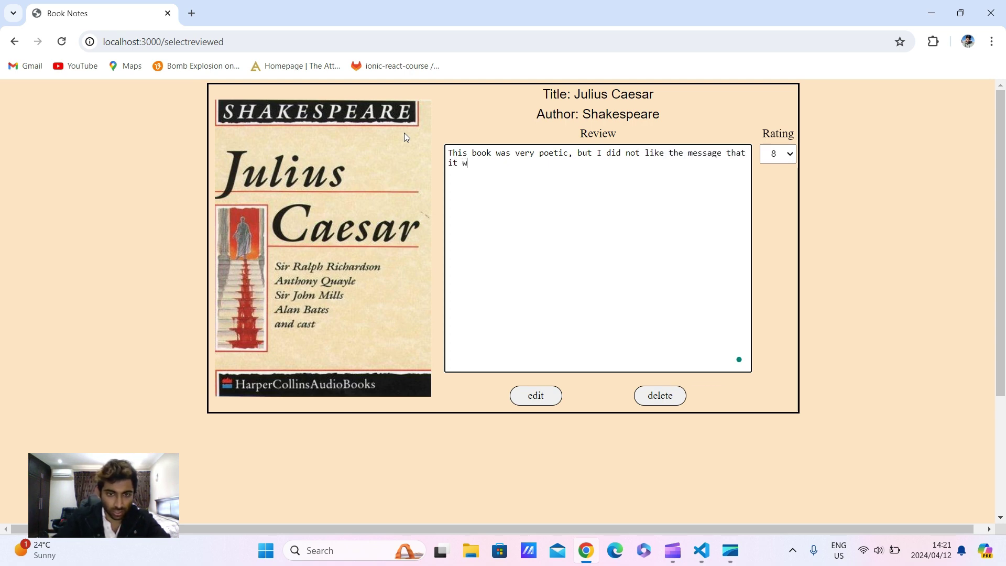
text(as )
text(trs)
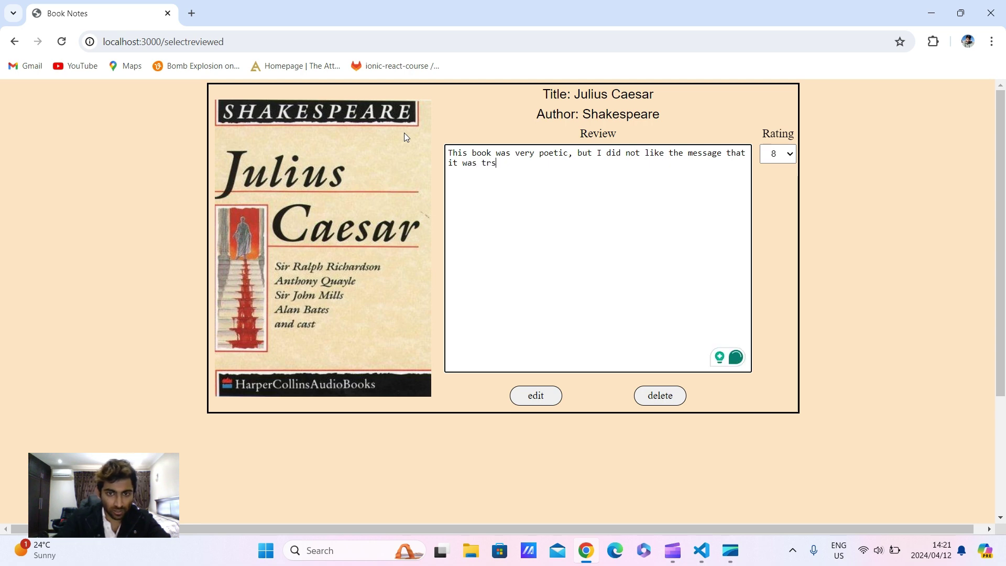
key(BackSpace)
text(anslati)
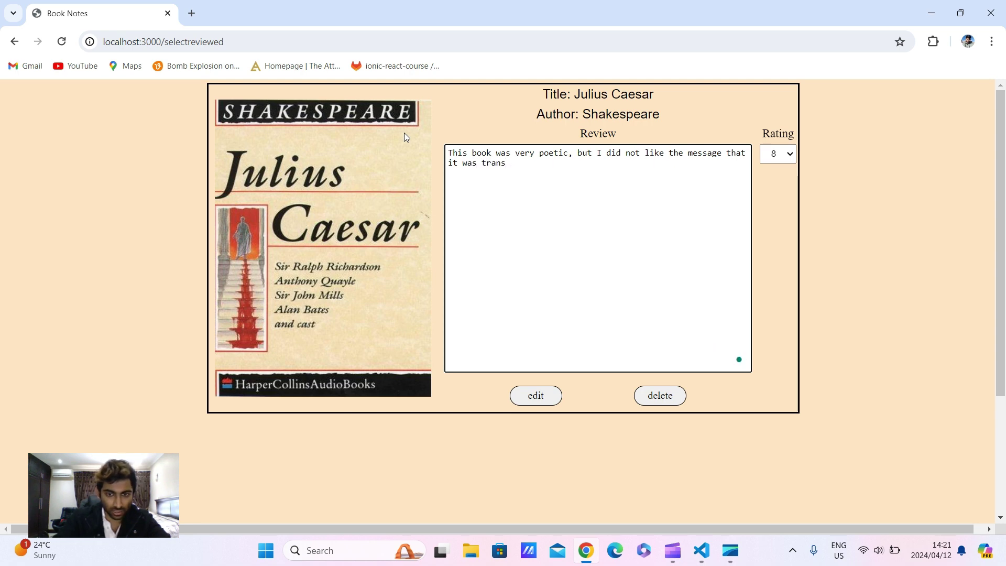
key(BackSpace)
key(BackSpace)
key(BackSpace)
key(BackSpace)
key(BackSpace)
key(BackSpace)
key(BackSpace)
key(BackSpace)
key(BackSpace)
- Finish the review sentence with "illustrating to the readers."
text(illustr)
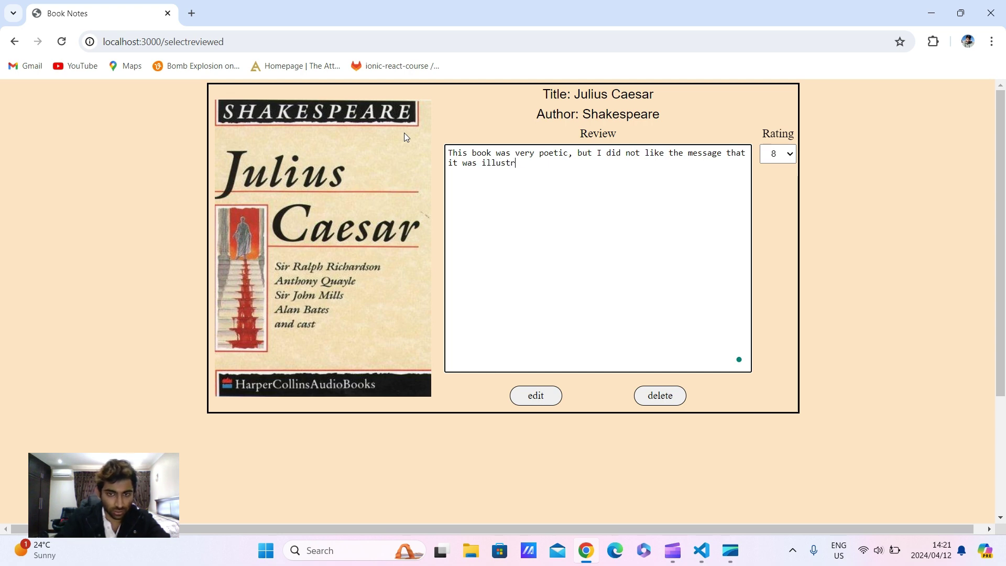
text(ating to)
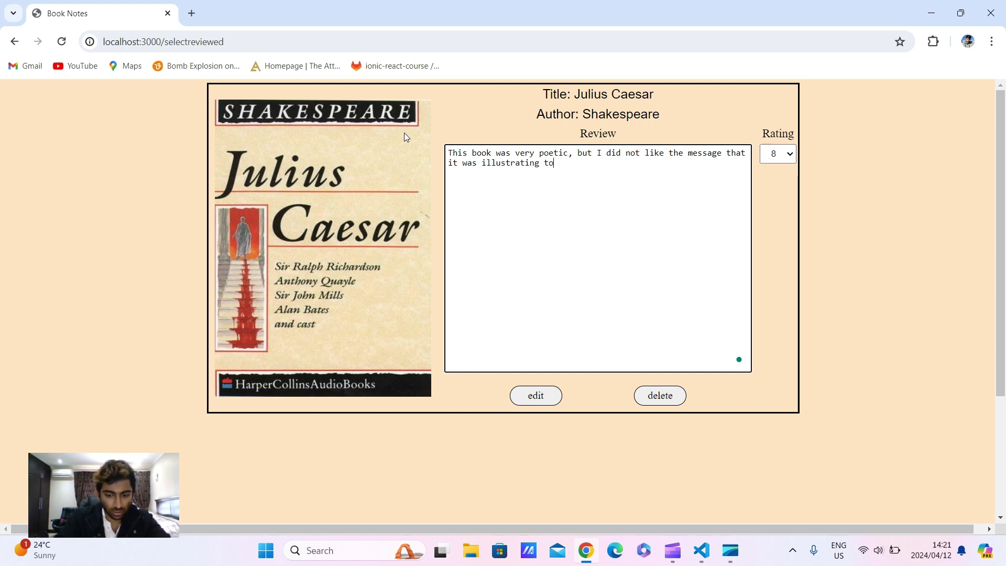
text( the read)
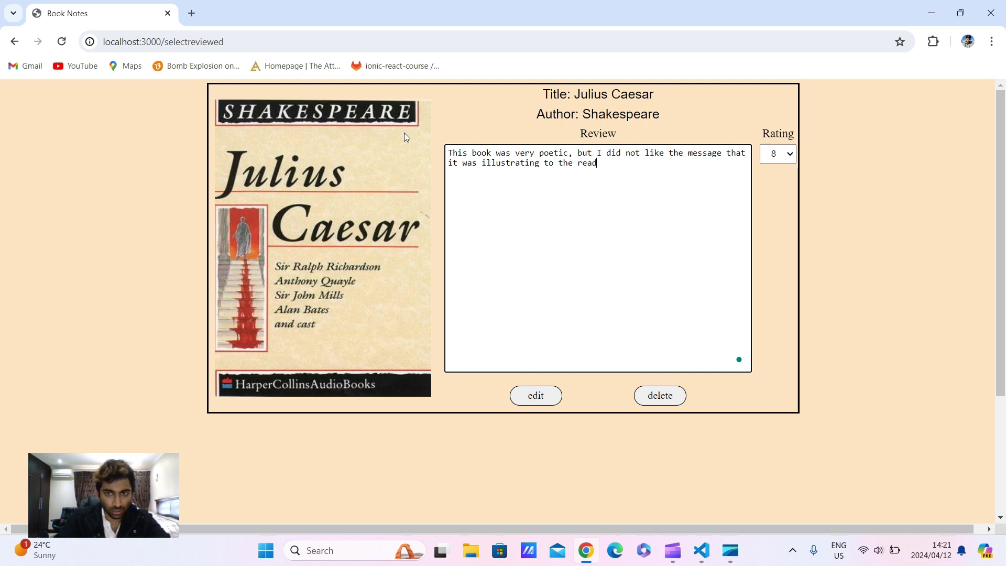
text(ers.)
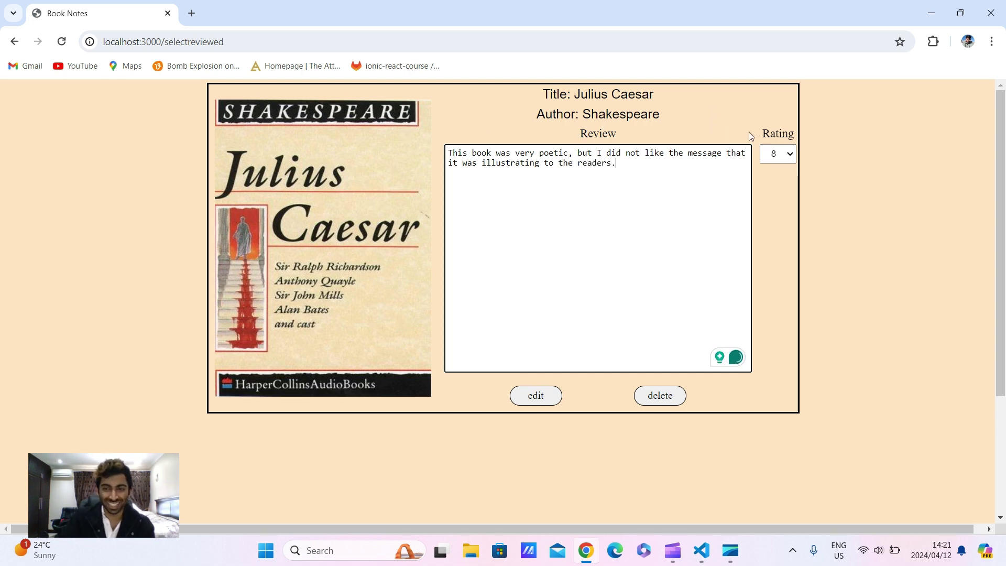
- Set the Julius Caesar rating to 3 and save the edited review
click(788, 160)
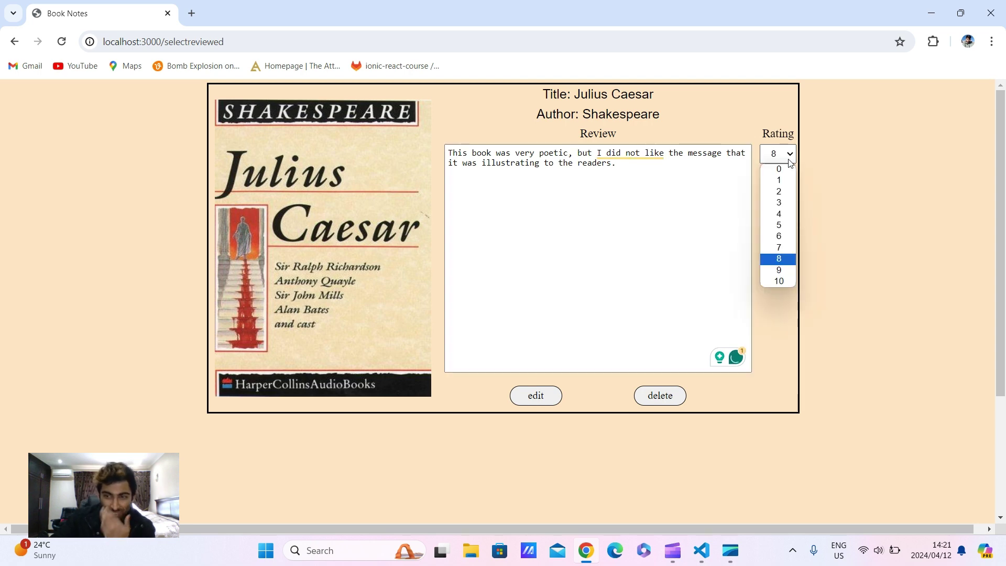
click(777, 202)
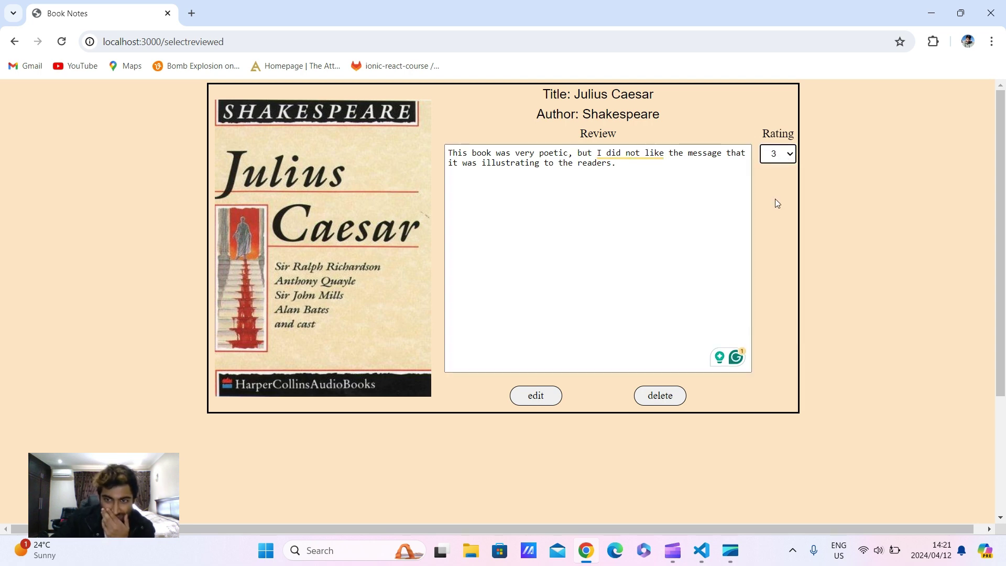
click(536, 396)
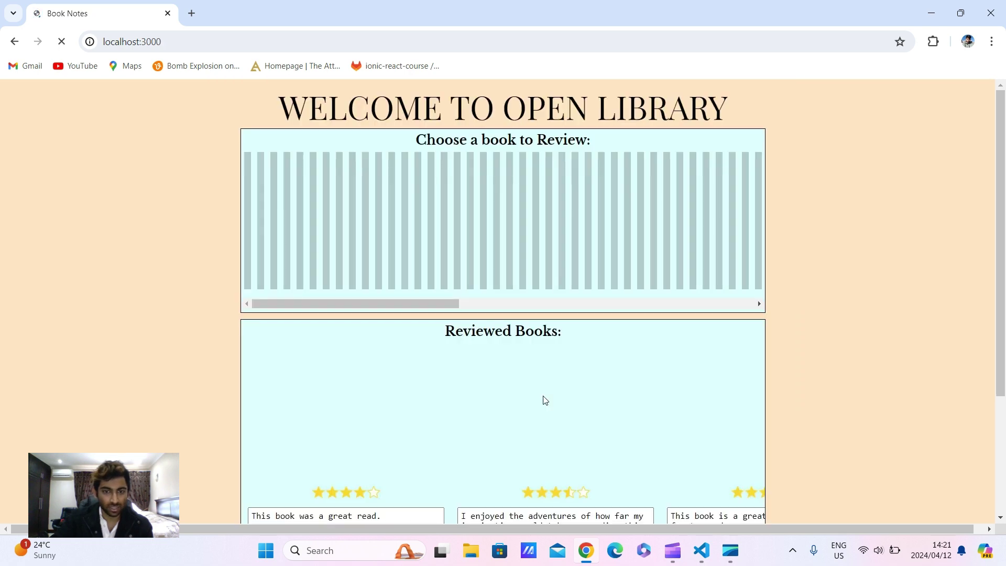
- Open The Cat in the Hat review from the Reviewed Books row and delete it
scroll(535, 438, down, 3)
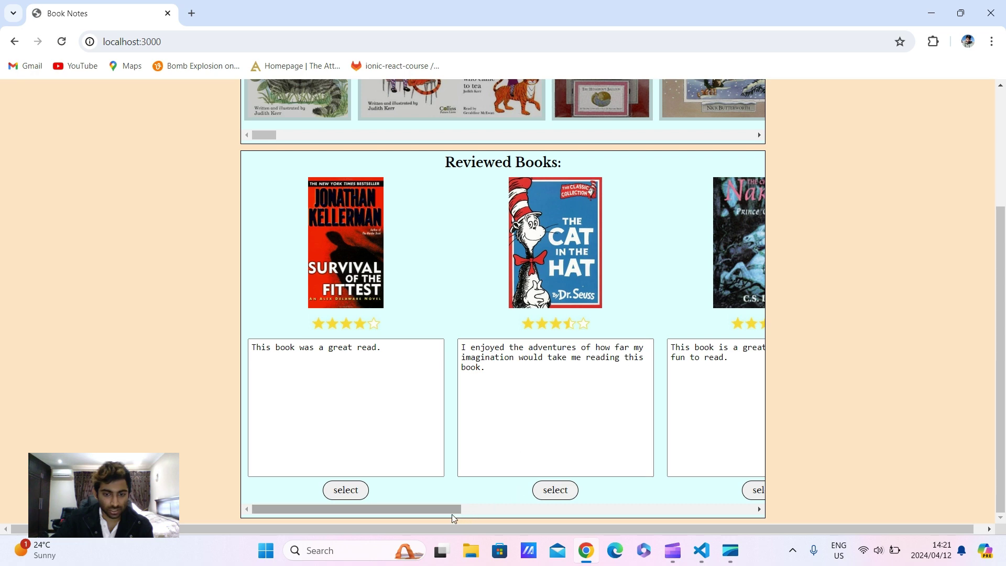
drag(454, 515, 627, 512)
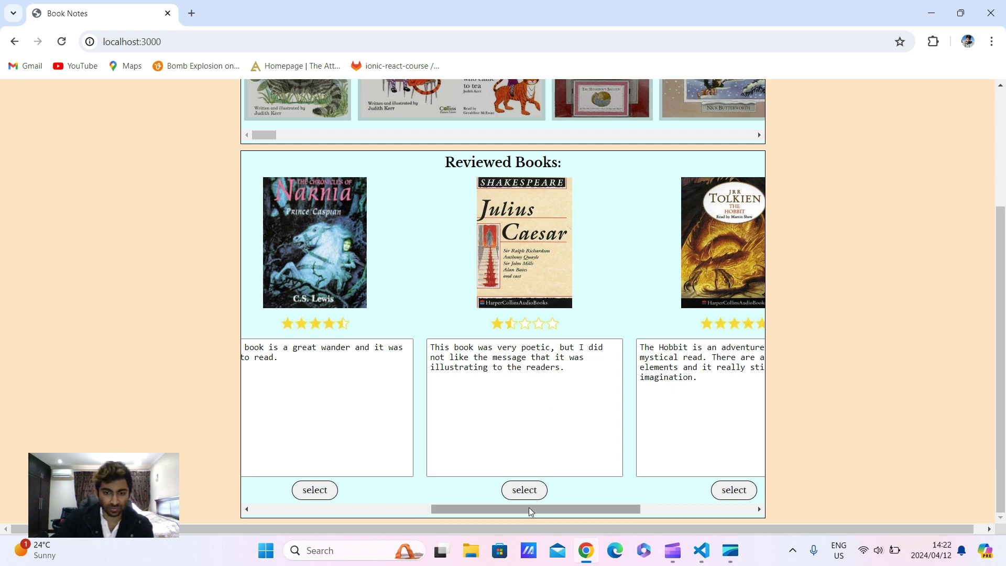
drag(529, 507, 376, 527)
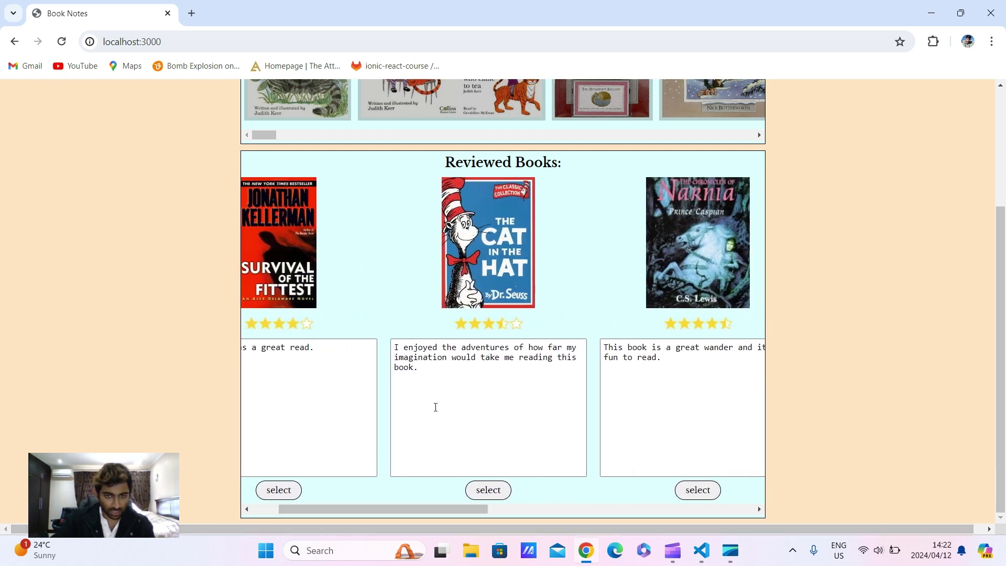
click(493, 491)
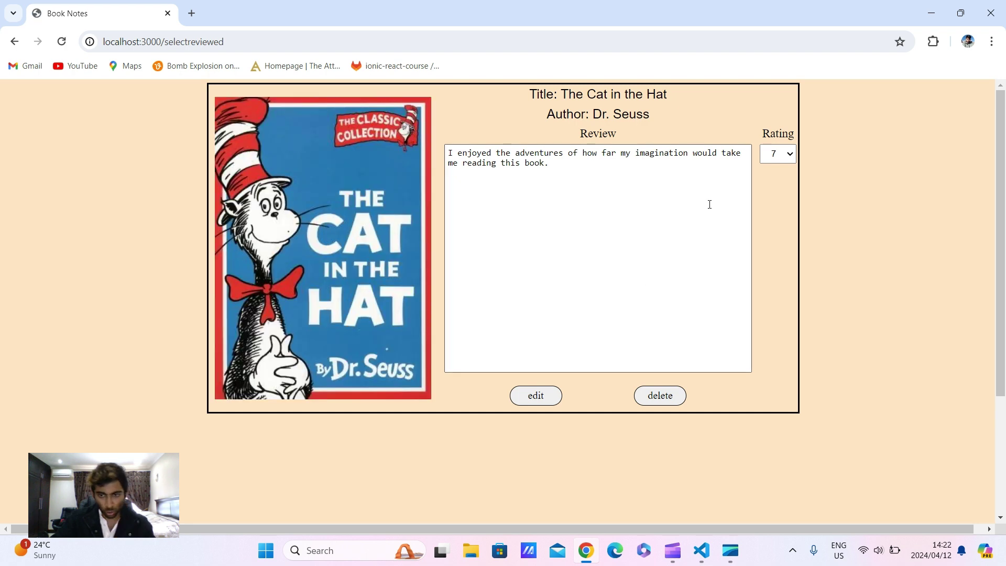
click(648, 395)
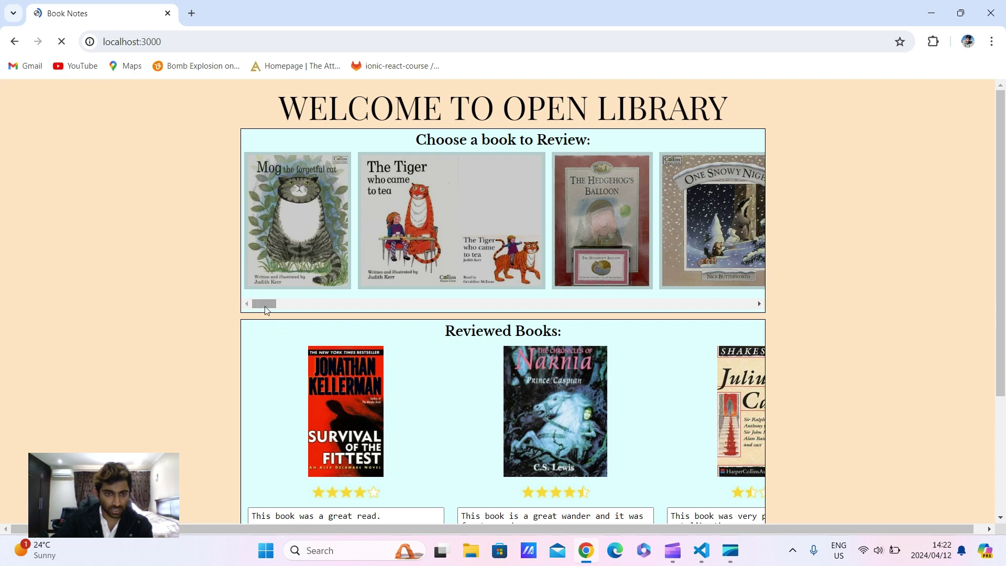
- Find The Cat in the Hat in the "Choose a book to Review" row and check the Reviewed Books list
drag(267, 303, 687, 321)
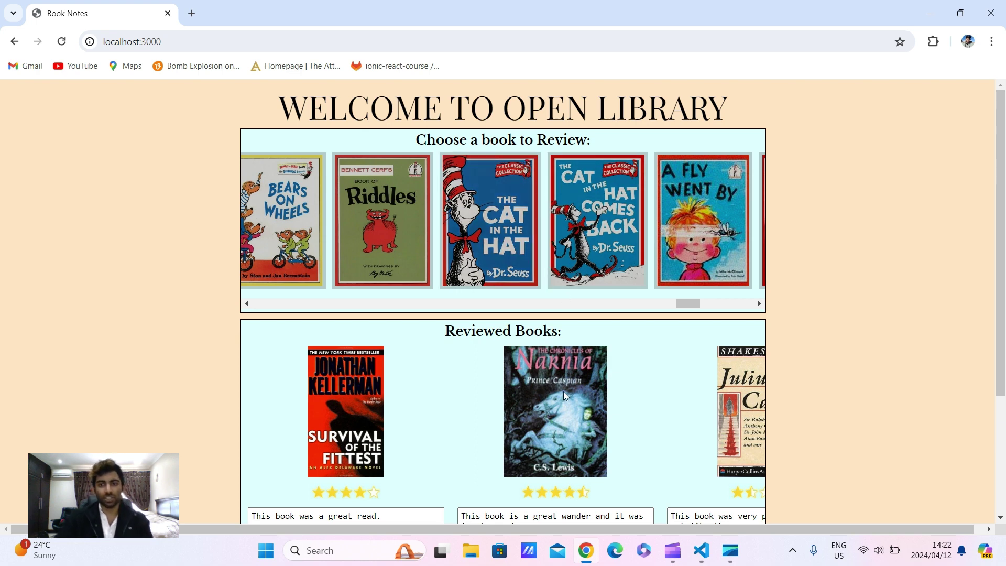
scroll(564, 391, down, 3)
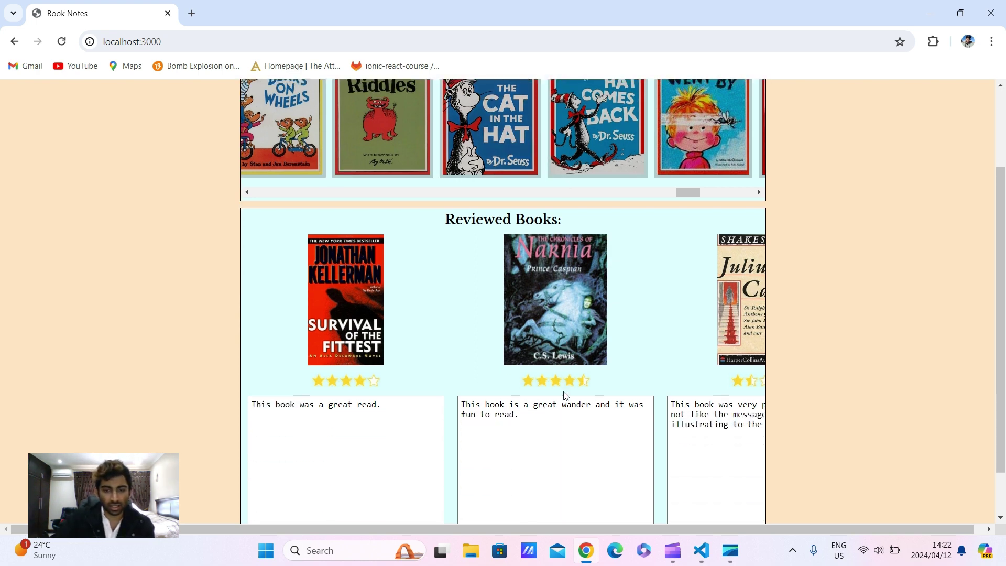
scroll(564, 391, up, 3)
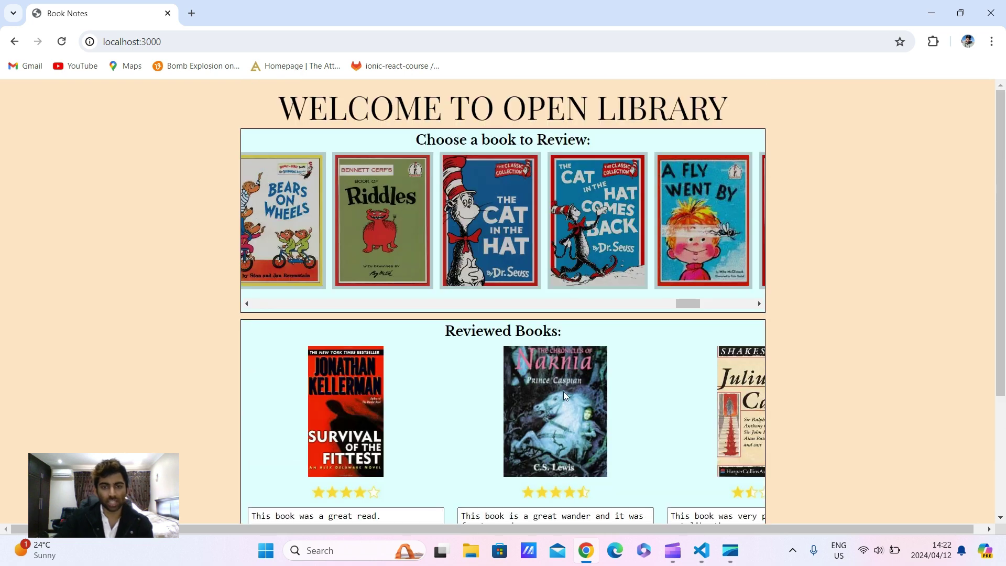